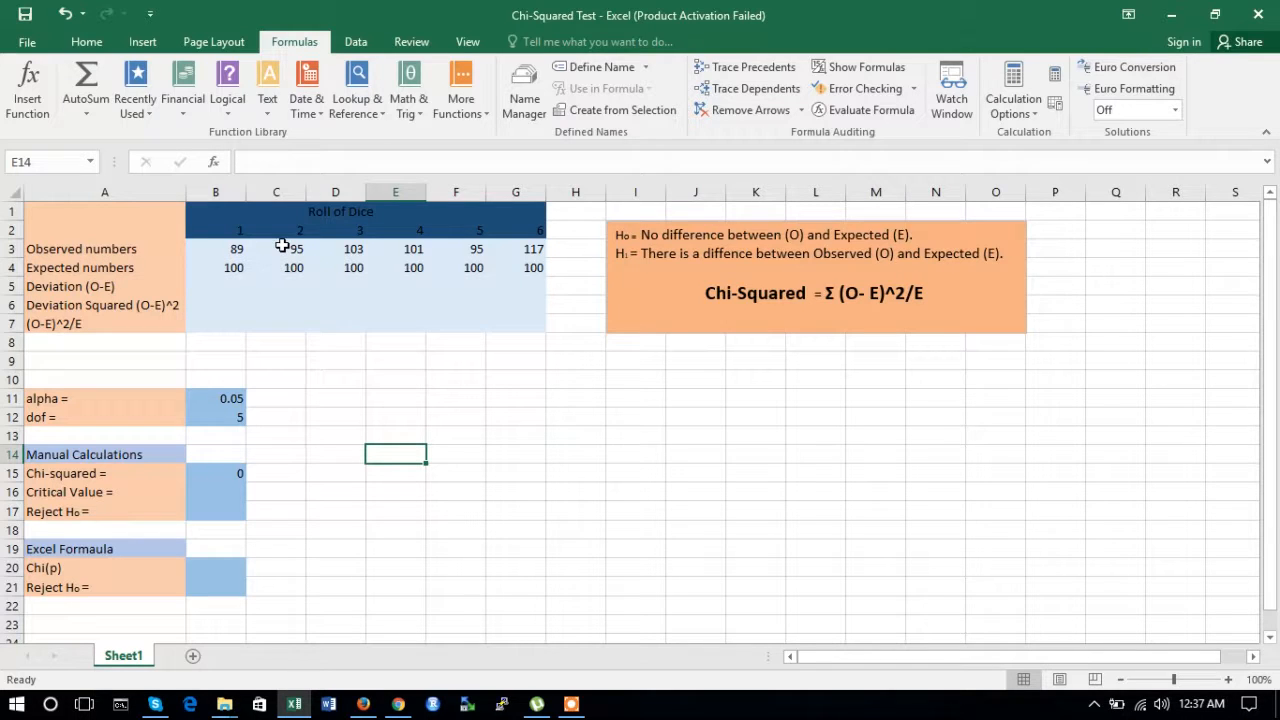
{"action": "left_click", "coordinate": [532, 229]}
{"action": "left_click", "coordinate": [469, 232]}
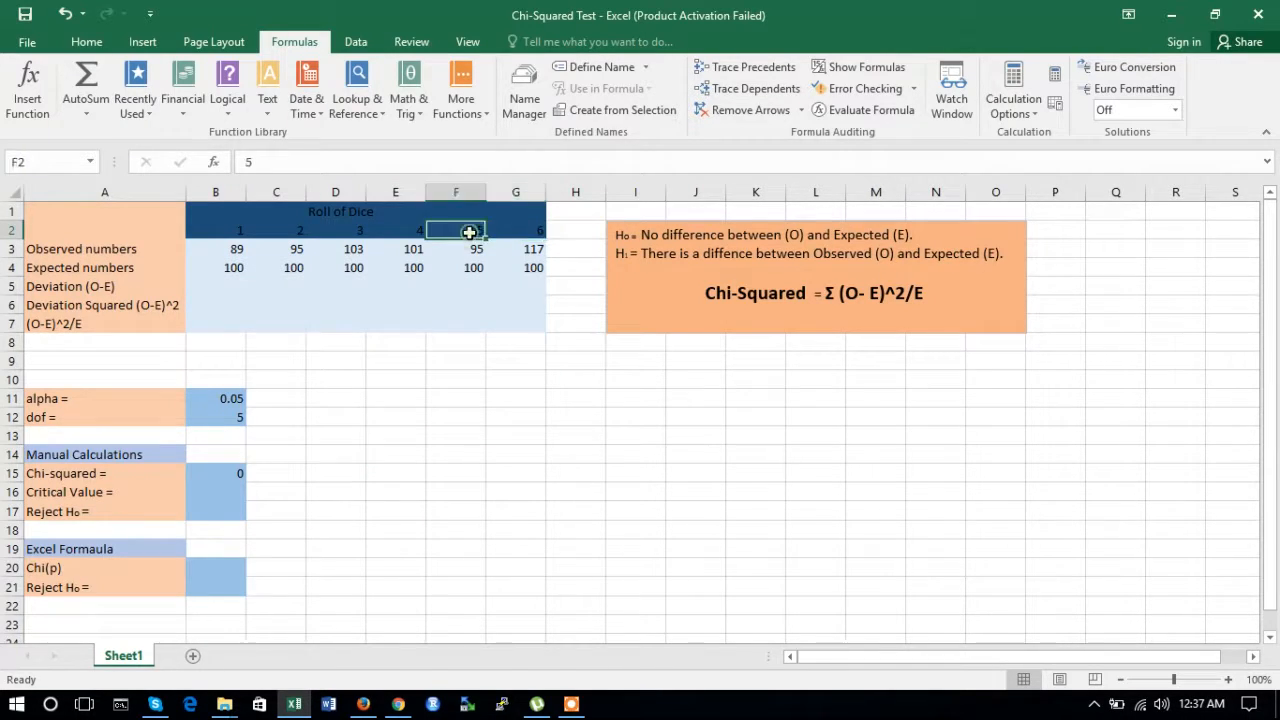
{"action": "left_click", "coordinate": [412, 231]}
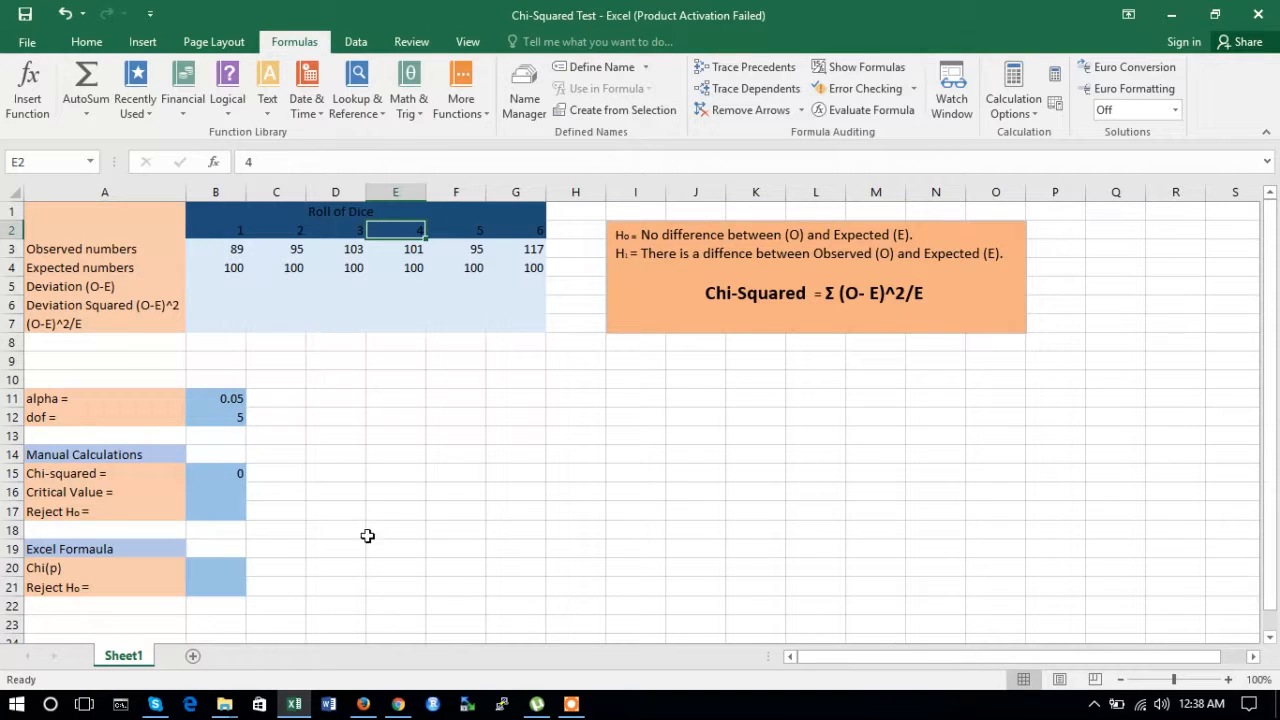
Step: Switch to the browser, highlight the chi-squared test definition in the search results, and return to the spreadsheet
{"action": "mouse_move", "coordinate": [402, 709]}
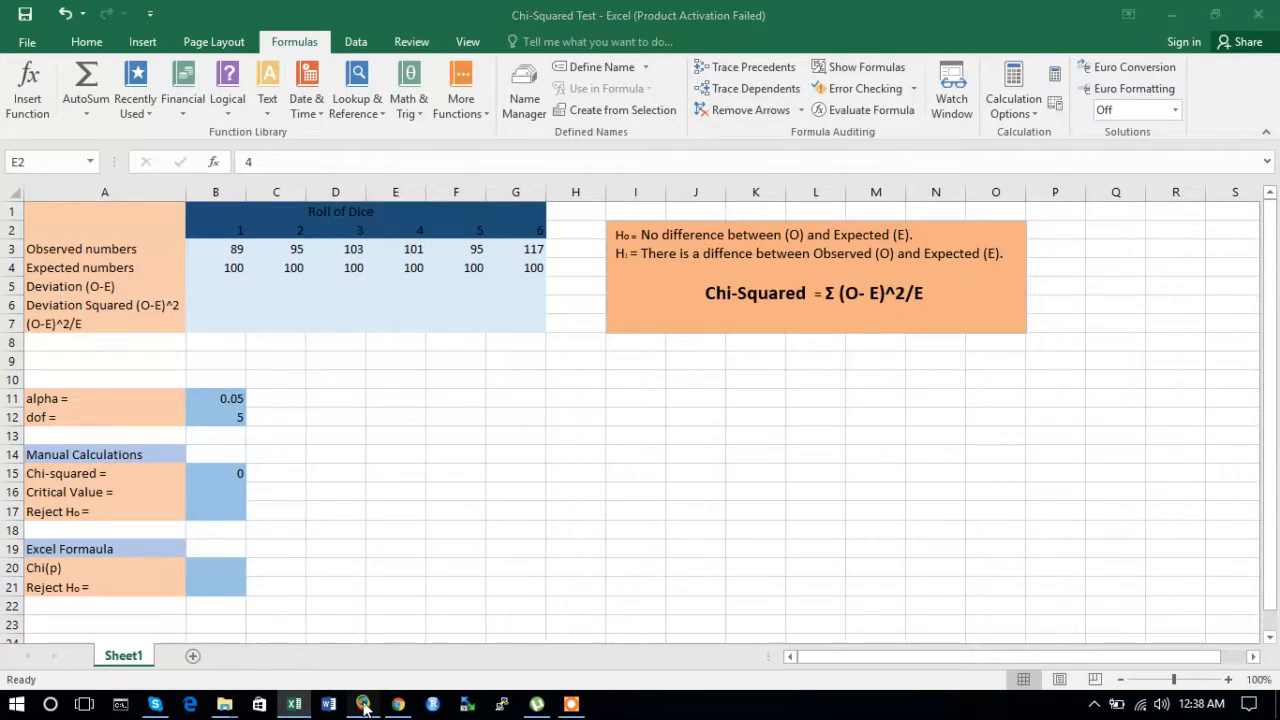
{"action": "left_click", "coordinate": [364, 705]}
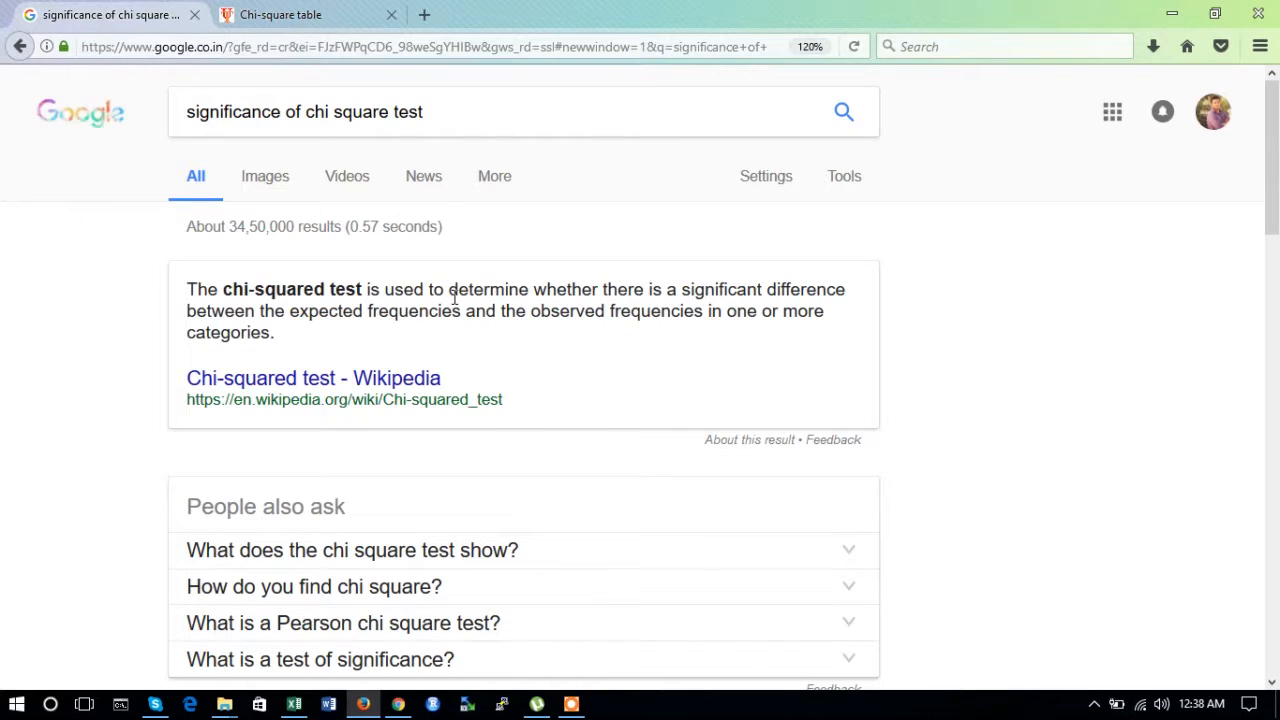
{"action": "left_click_drag", "start_coordinate": [452, 290], "coordinate": [701, 322]}
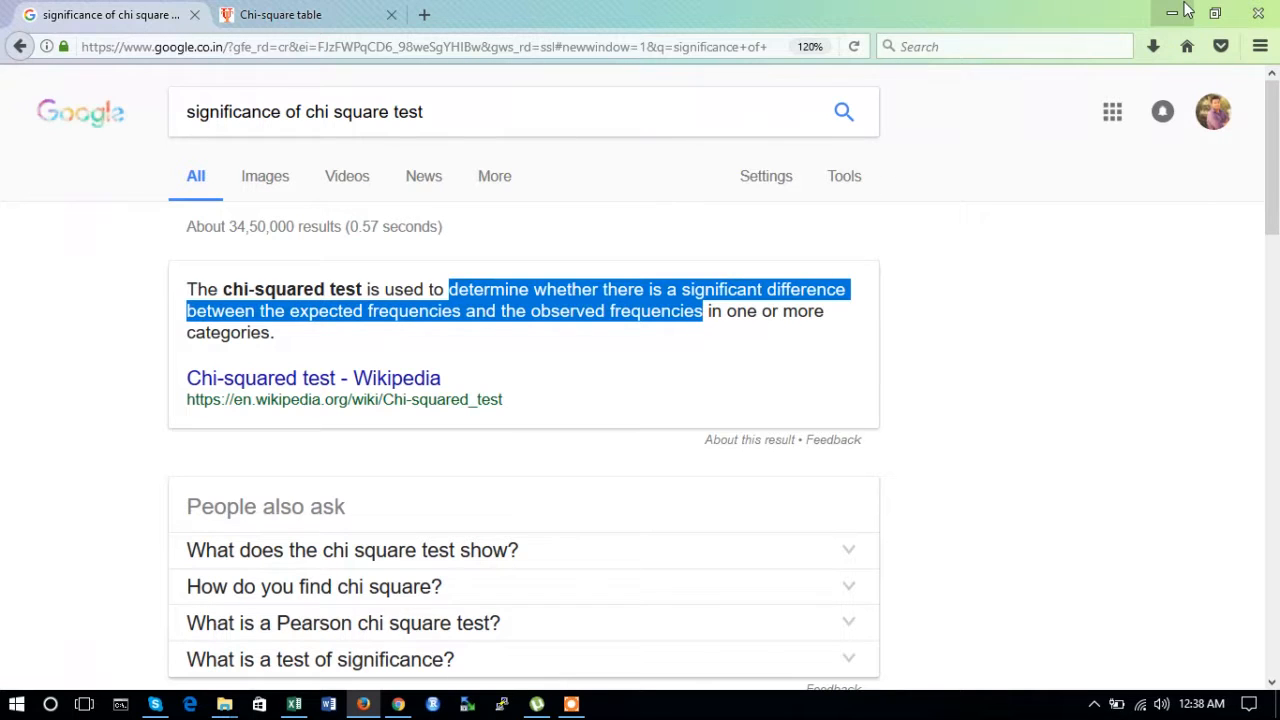
{"action": "left_click", "coordinate": [294, 704]}
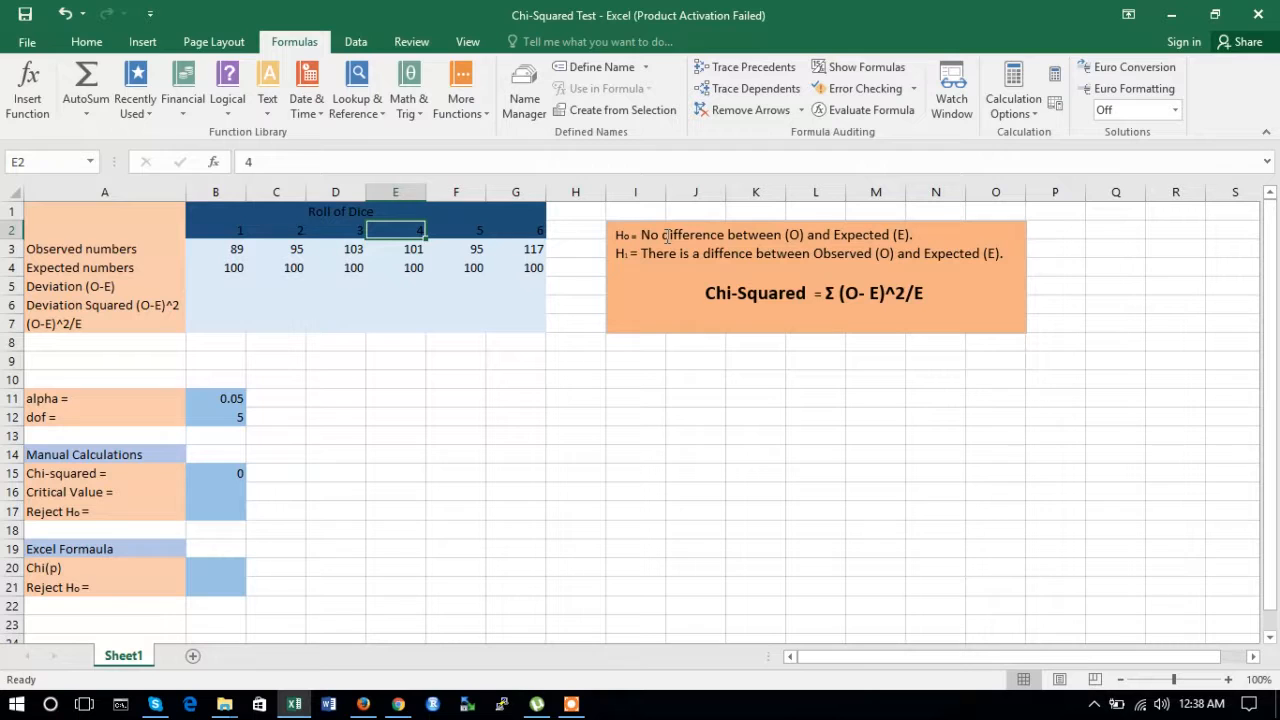
Step: Enter =B3-B4 as the deviation in B5 and fill it across to G5
{"action": "left_click", "coordinate": [230, 286]}
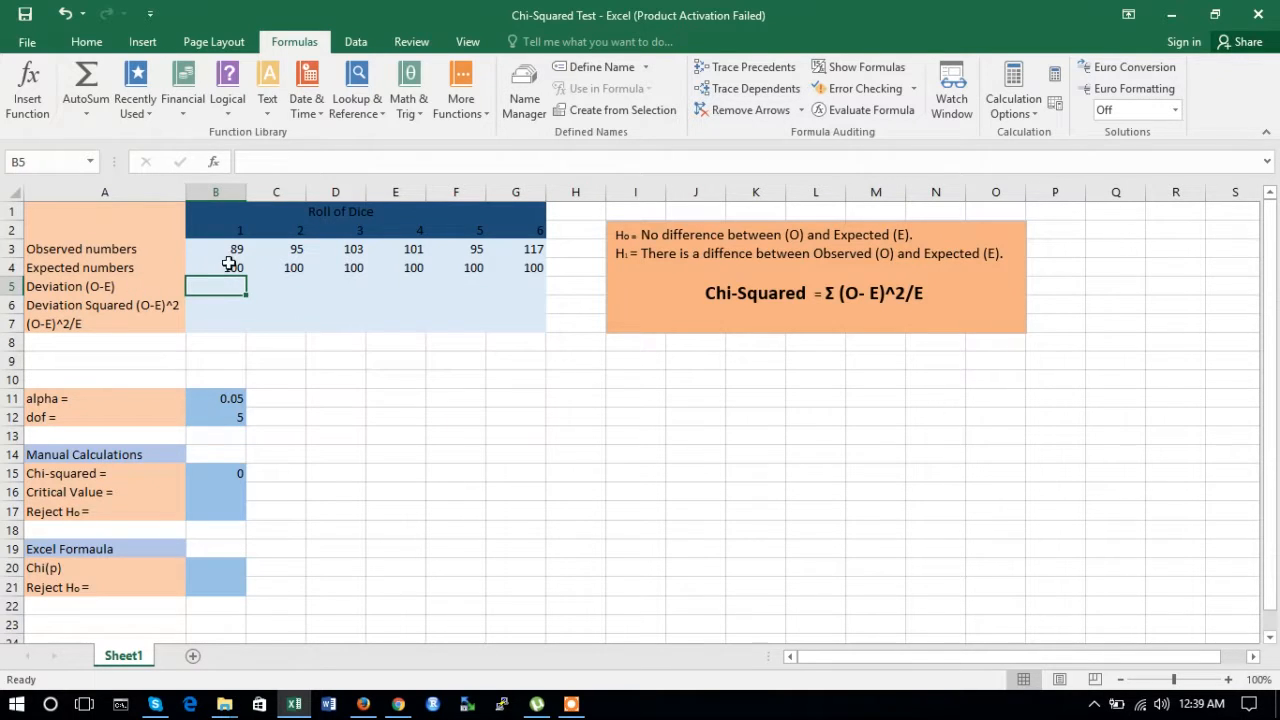
{"action": "type", "text": "="}
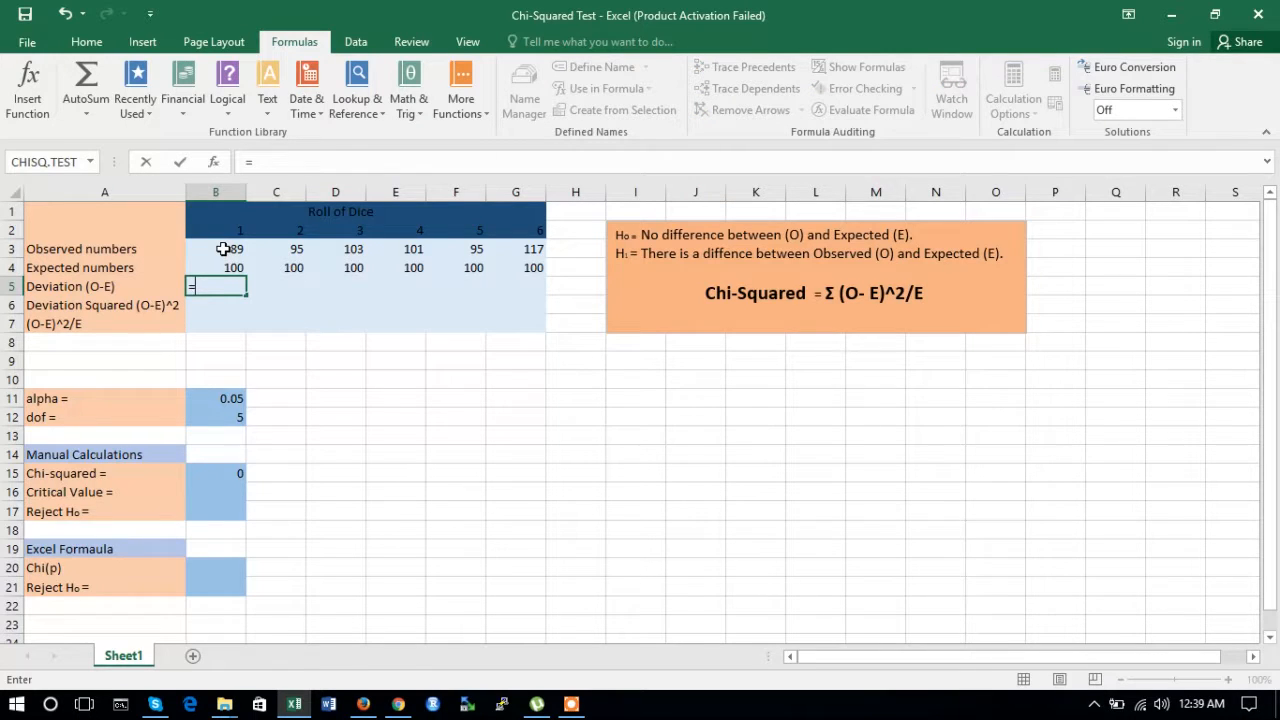
{"action": "left_click", "coordinate": [223, 249]}
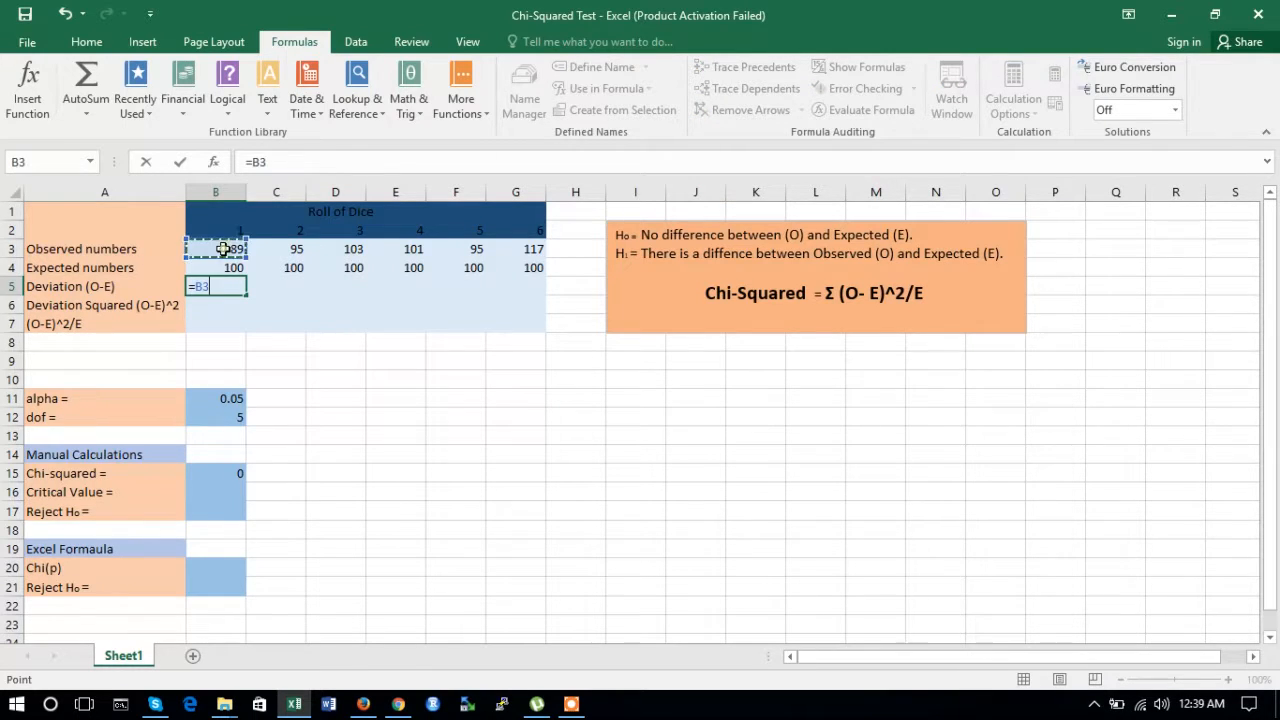
{"action": "type", "text": "-"}
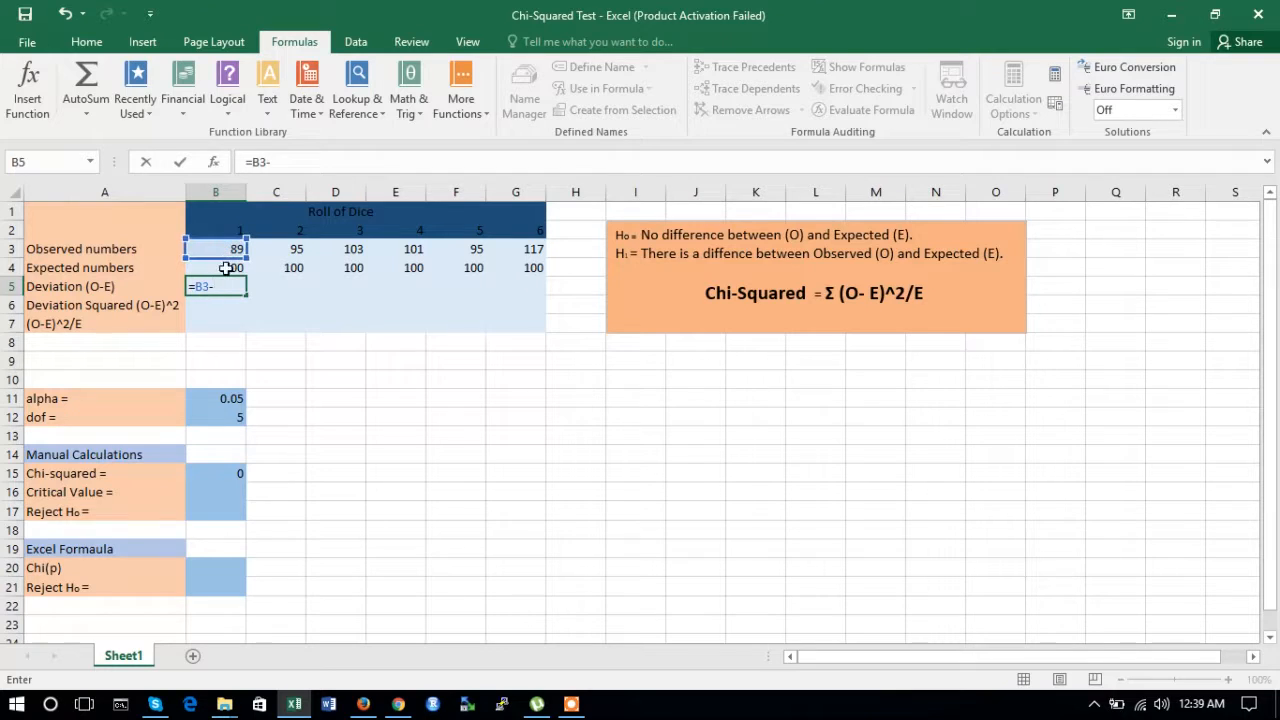
{"action": "left_click", "coordinate": [221, 268]}
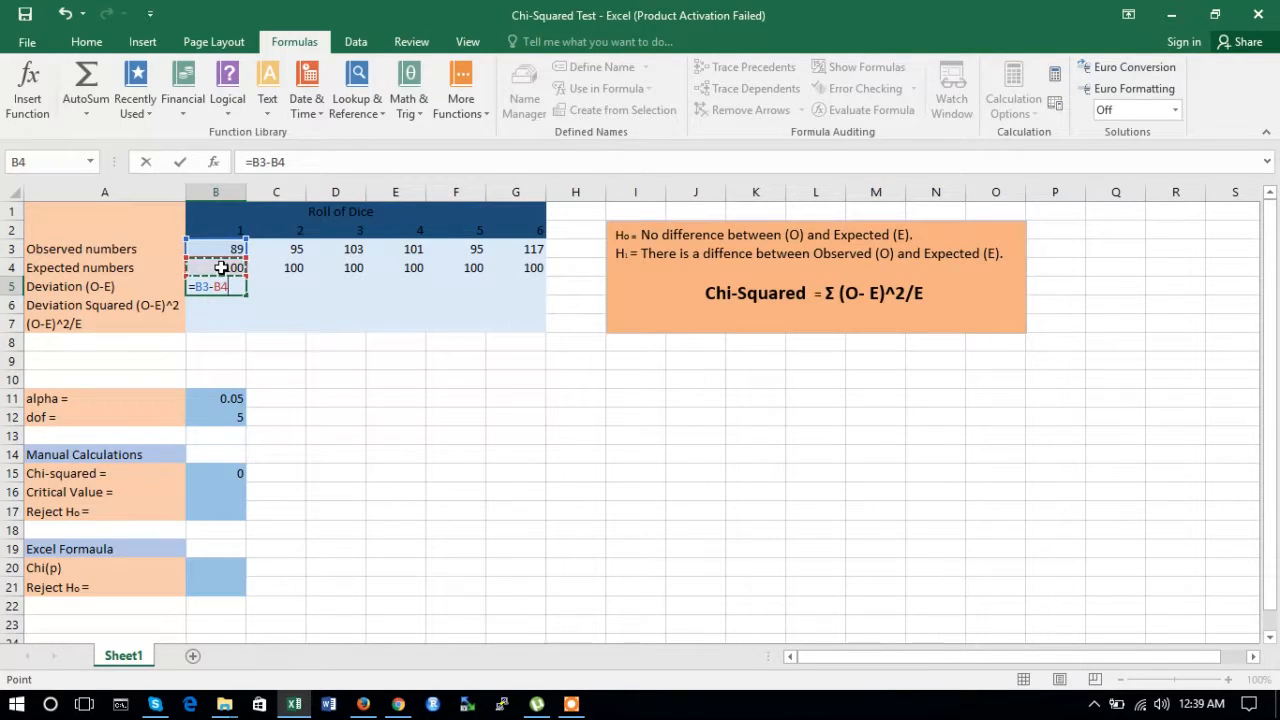
{"action": "key", "text": "Return"}
{"action": "left_click", "coordinate": [230, 288]}
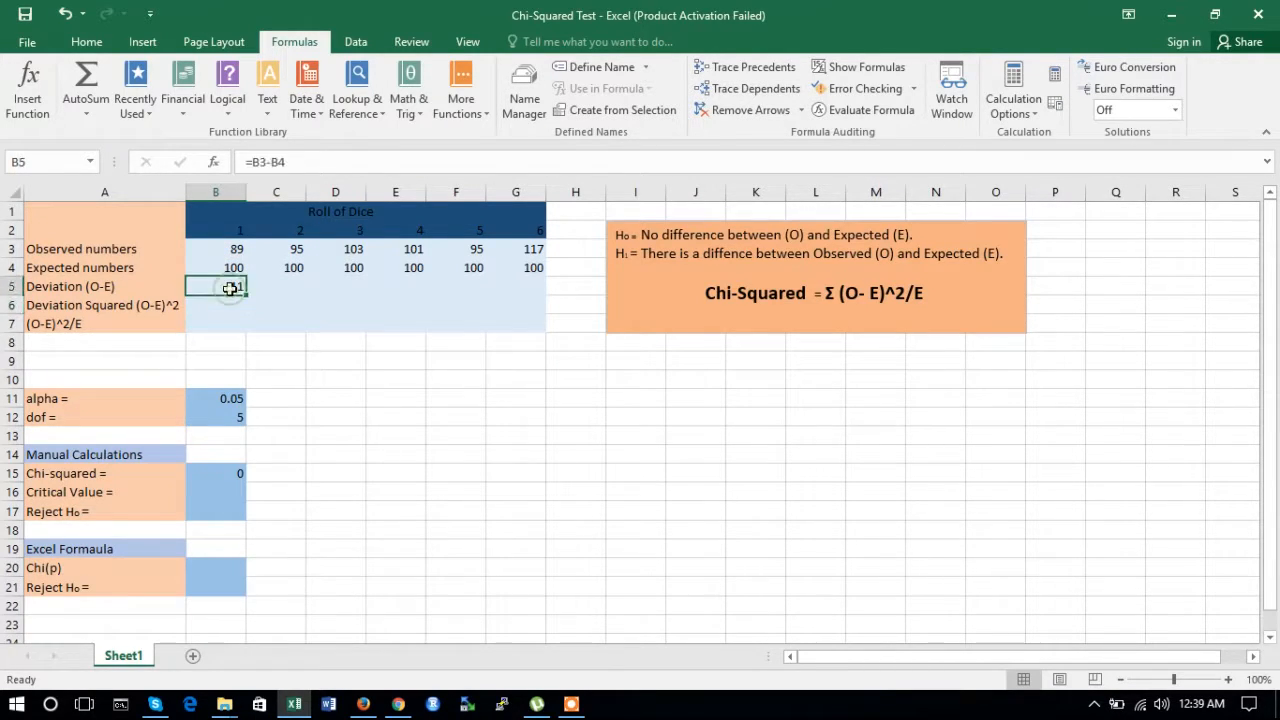
{"action": "left_click_drag", "start_coordinate": [245, 293], "coordinate": [528, 297]}
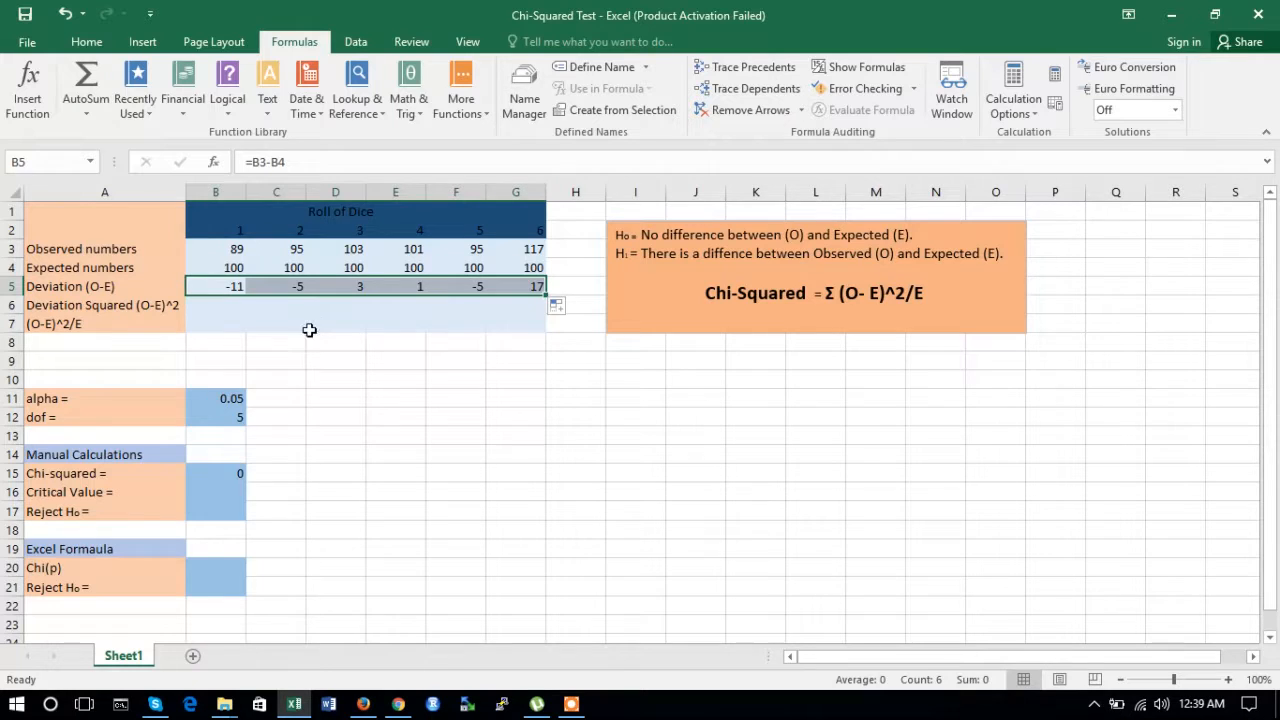
Step: Enter =B5^2 as the squared deviation in B6 and fill it across to G6
{"action": "left_click", "coordinate": [219, 306]}
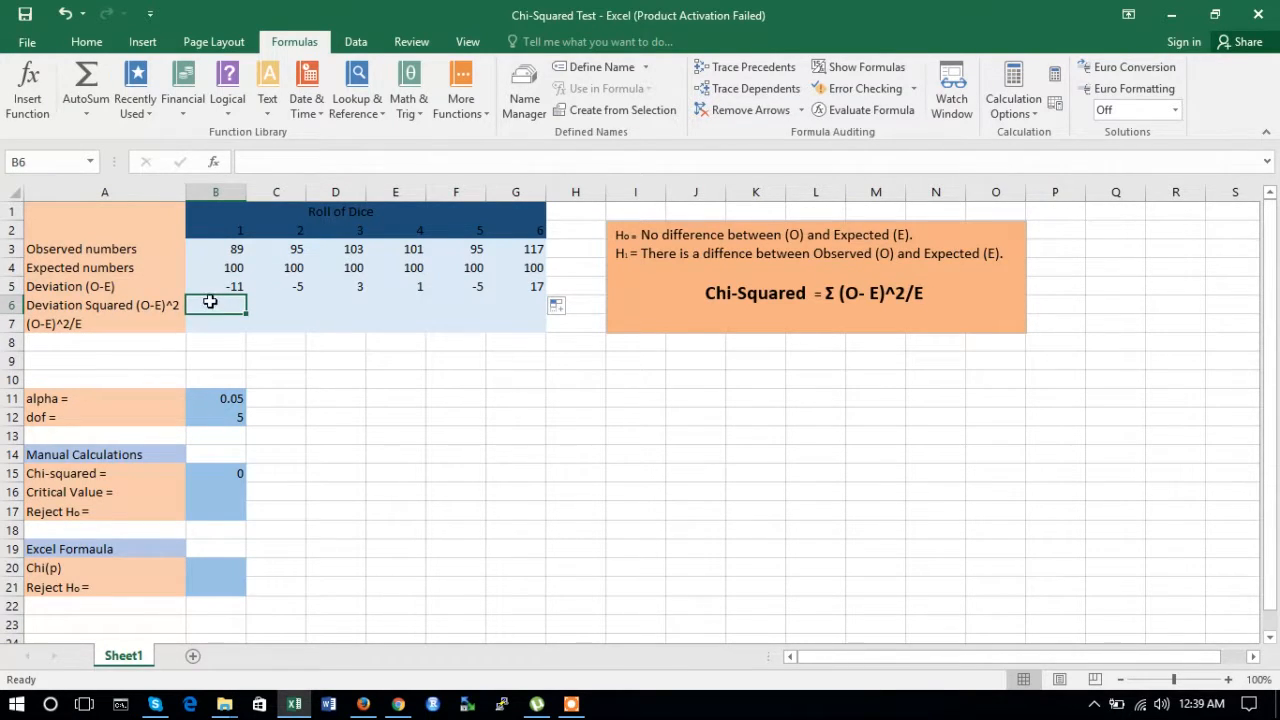
{"action": "type", "text": "="}
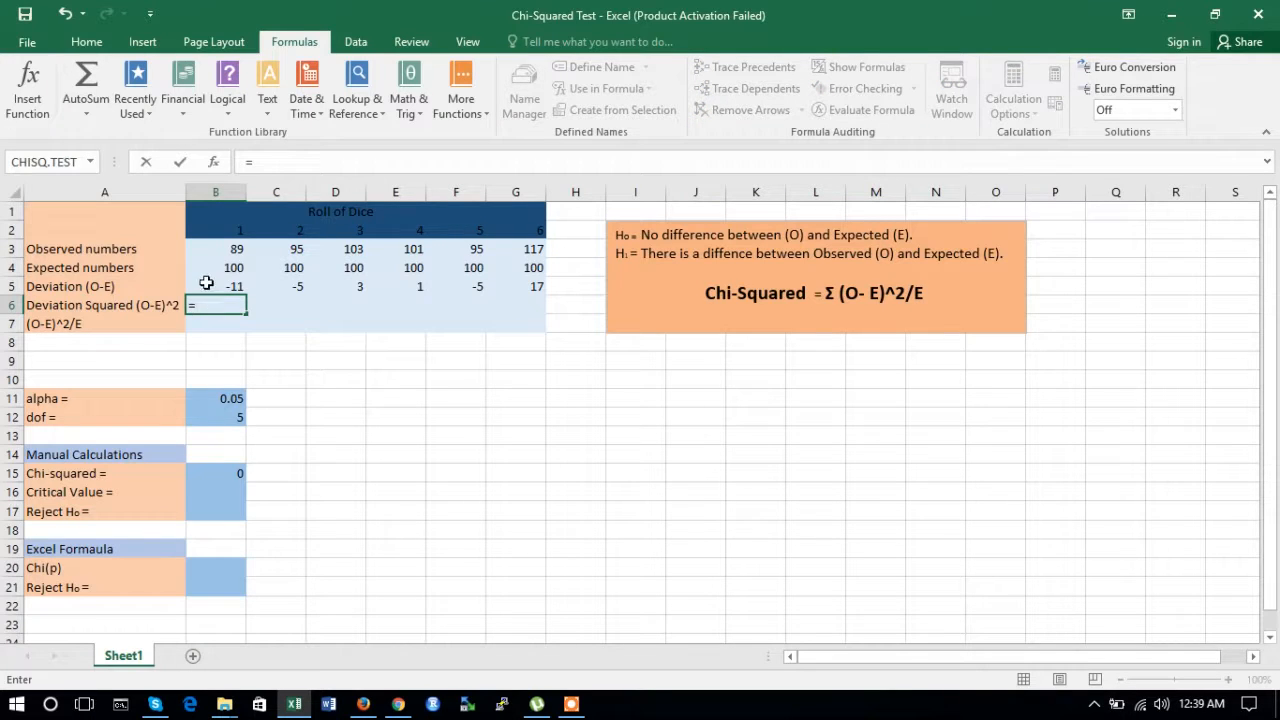
{"action": "left_click", "coordinate": [205, 287]}
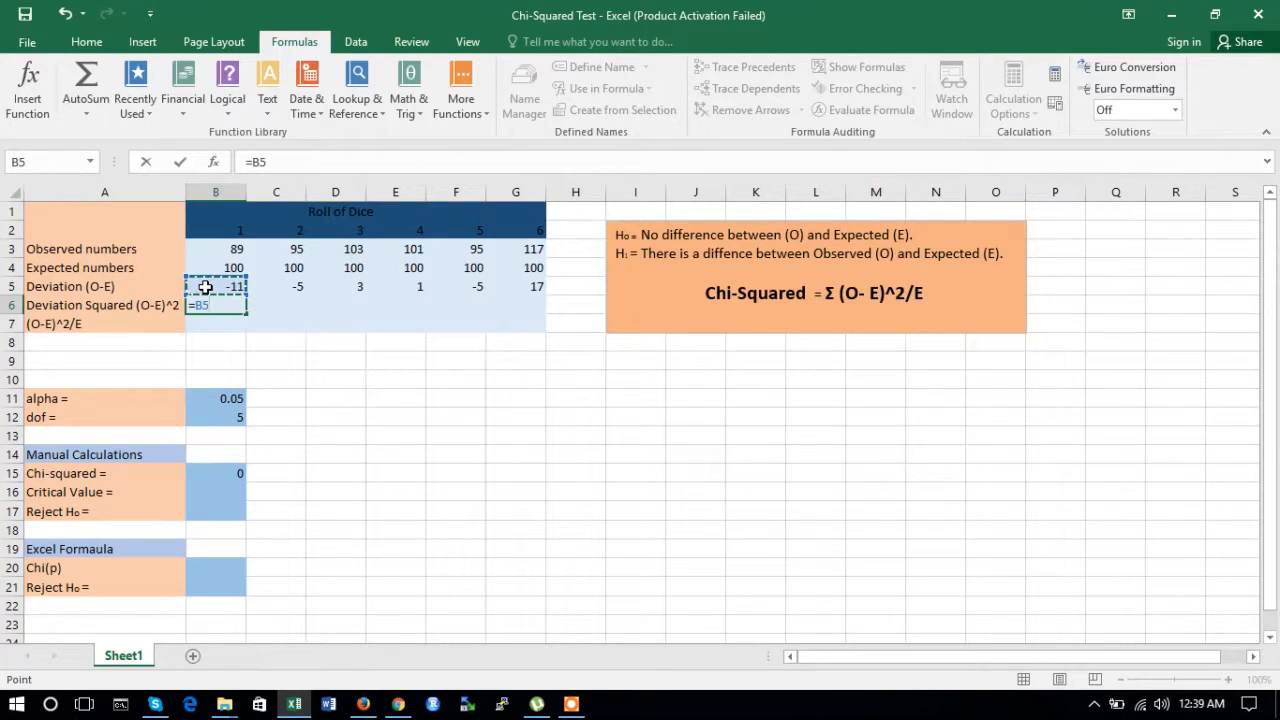
{"action": "type", "text": "^2"}
{"action": "key", "text": "Return"}
{"action": "left_click", "coordinate": [221, 302]}
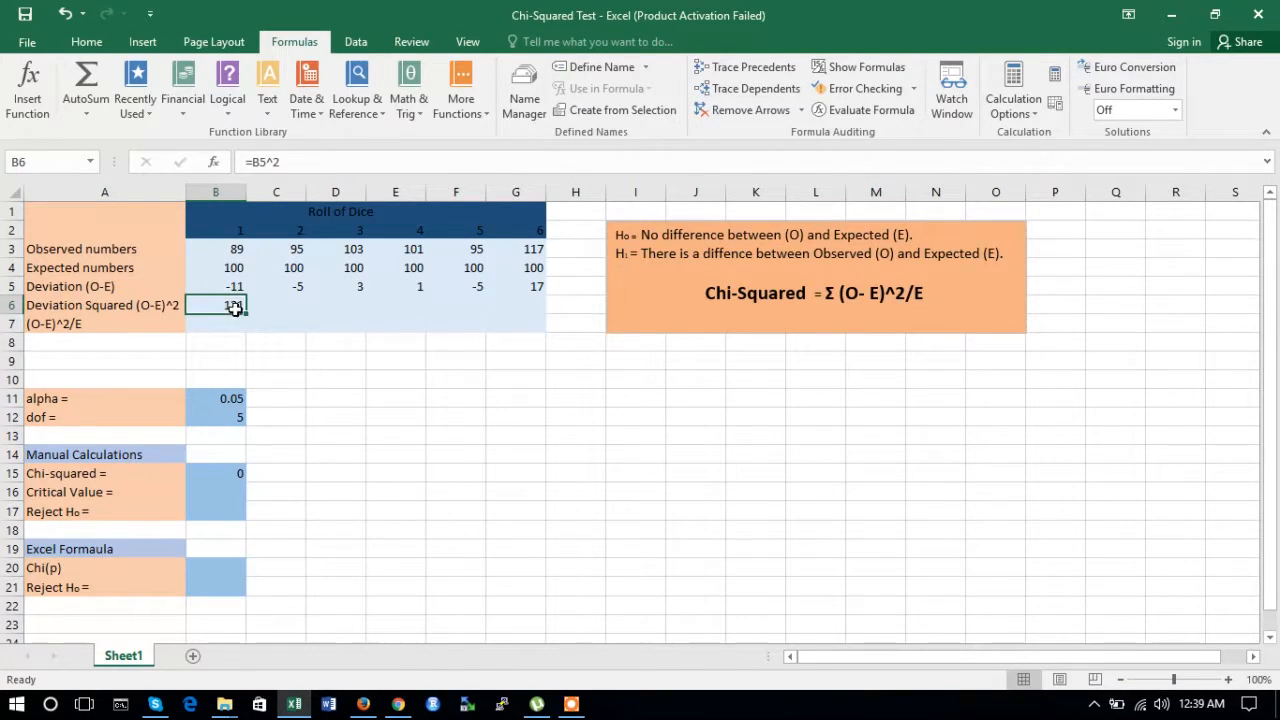
{"action": "left_click_drag", "start_coordinate": [246, 311], "coordinate": [522, 313]}
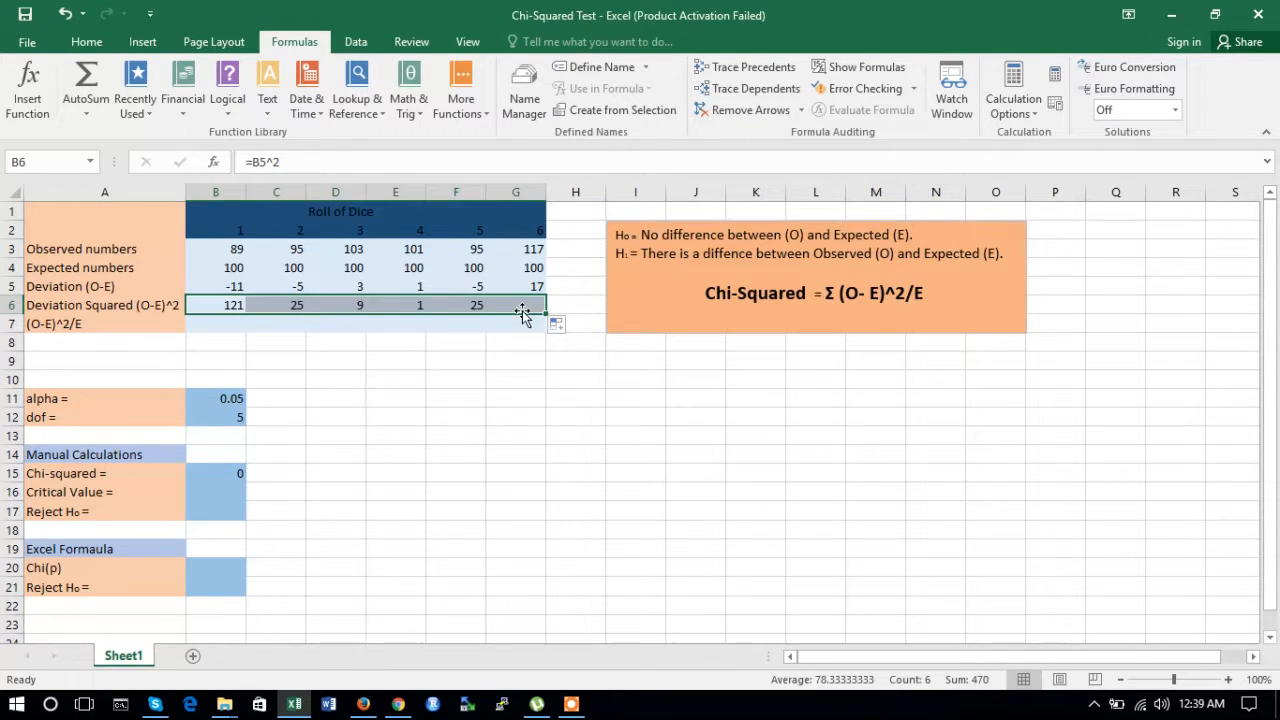
Step: Enter =B6/B4 in B7 for (O-E)^2/E and fill it across to G7
{"action": "left_click", "coordinate": [228, 326]}
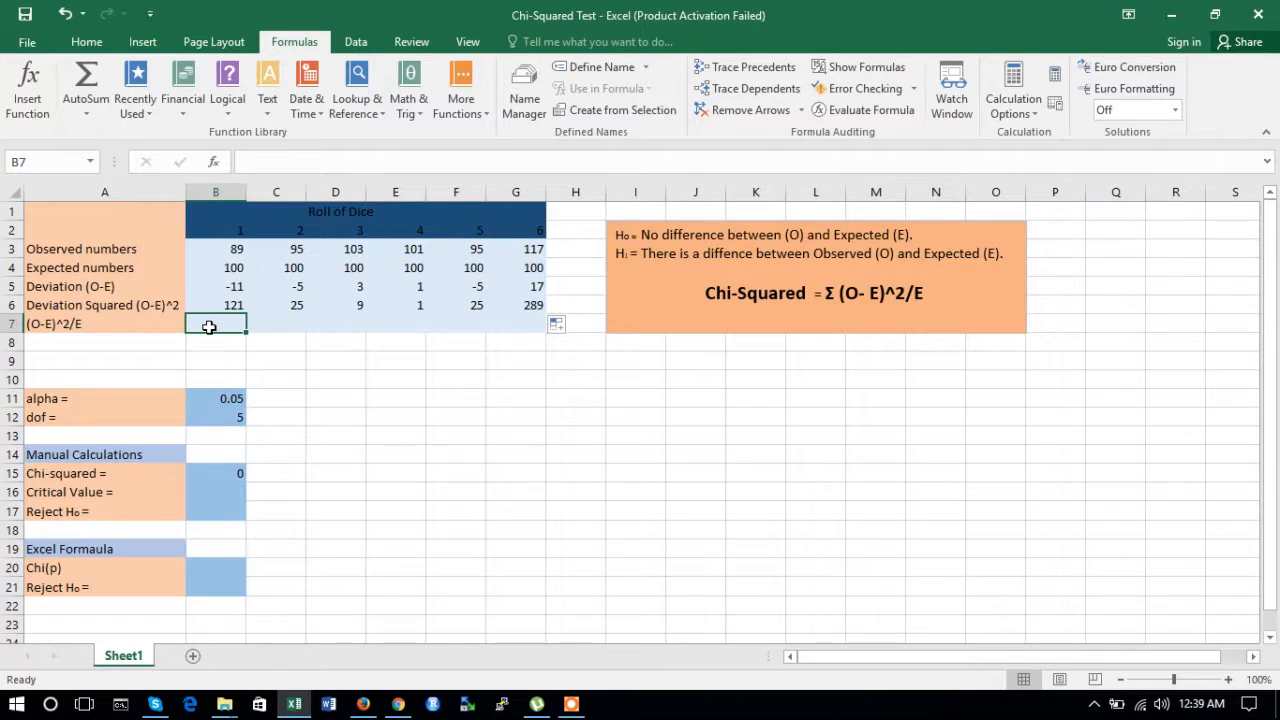
{"action": "type", "text": "="}
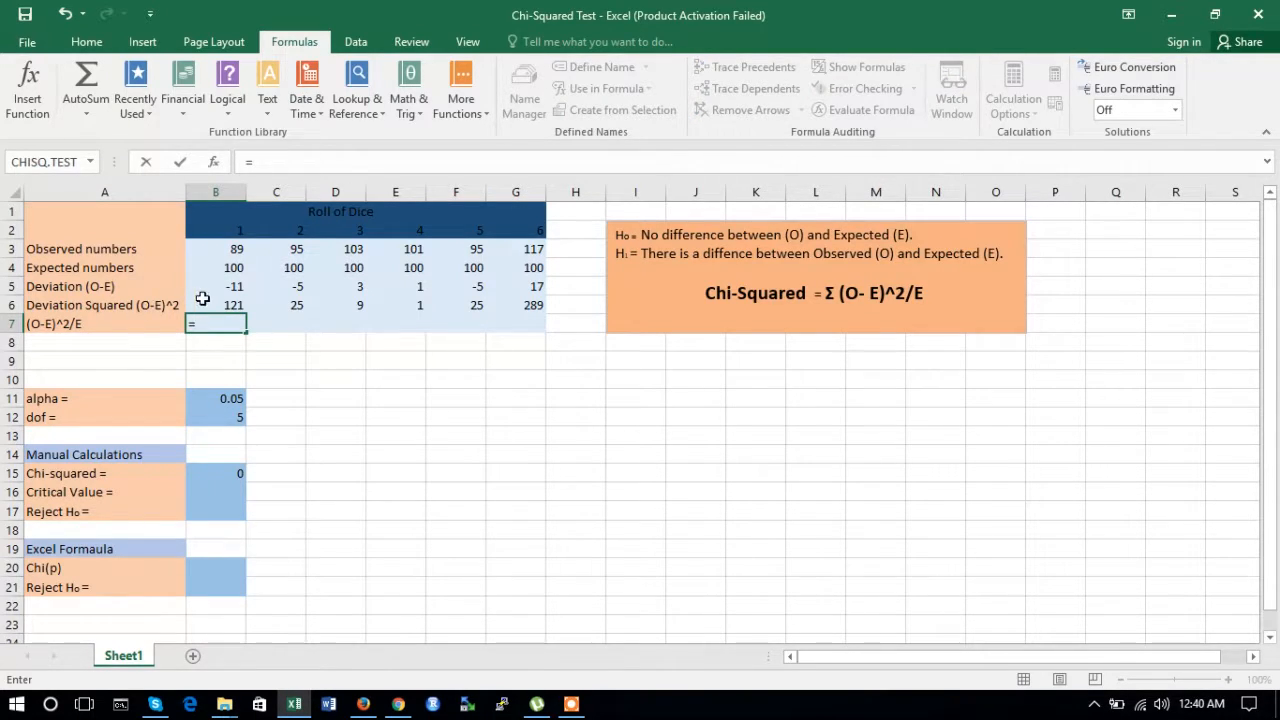
{"action": "left_click", "coordinate": [206, 301]}
{"action": "type", "text": "/"}
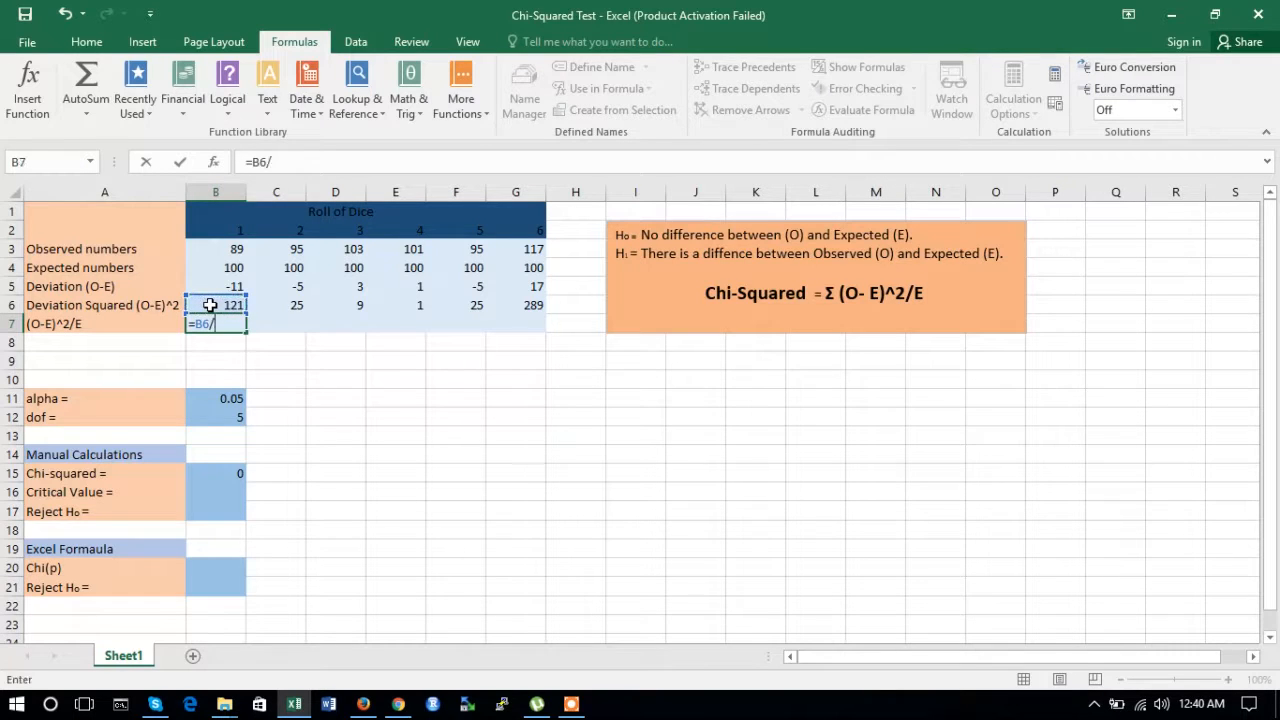
{"action": "left_click", "coordinate": [216, 267]}
{"action": "key", "text": "Return"}
{"action": "left_click", "coordinate": [230, 323]}
{"action": "left_click_drag", "start_coordinate": [247, 333], "coordinate": [525, 337]}
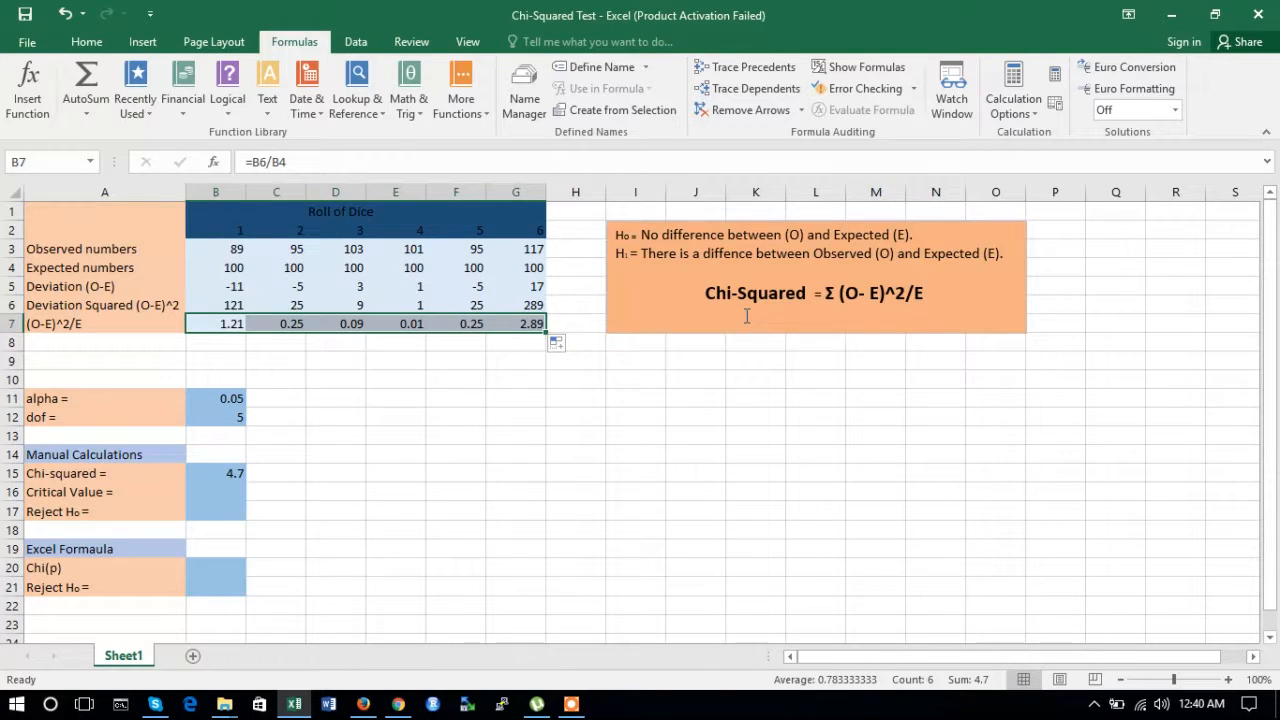
Step: Examine the summation part of the chi-squared formula in the text box and the degrees of freedom cell
{"action": "left_click_drag", "start_coordinate": [828, 293], "coordinate": [924, 293]}
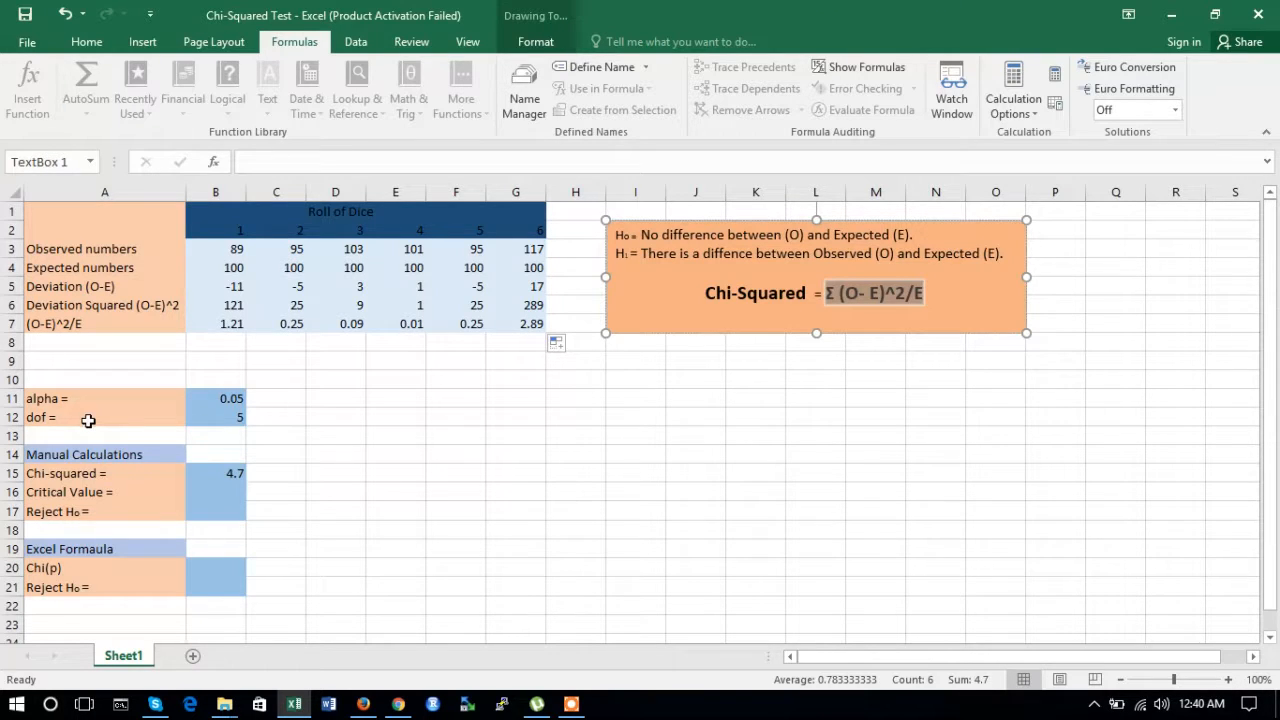
{"action": "left_click", "coordinate": [193, 413]}
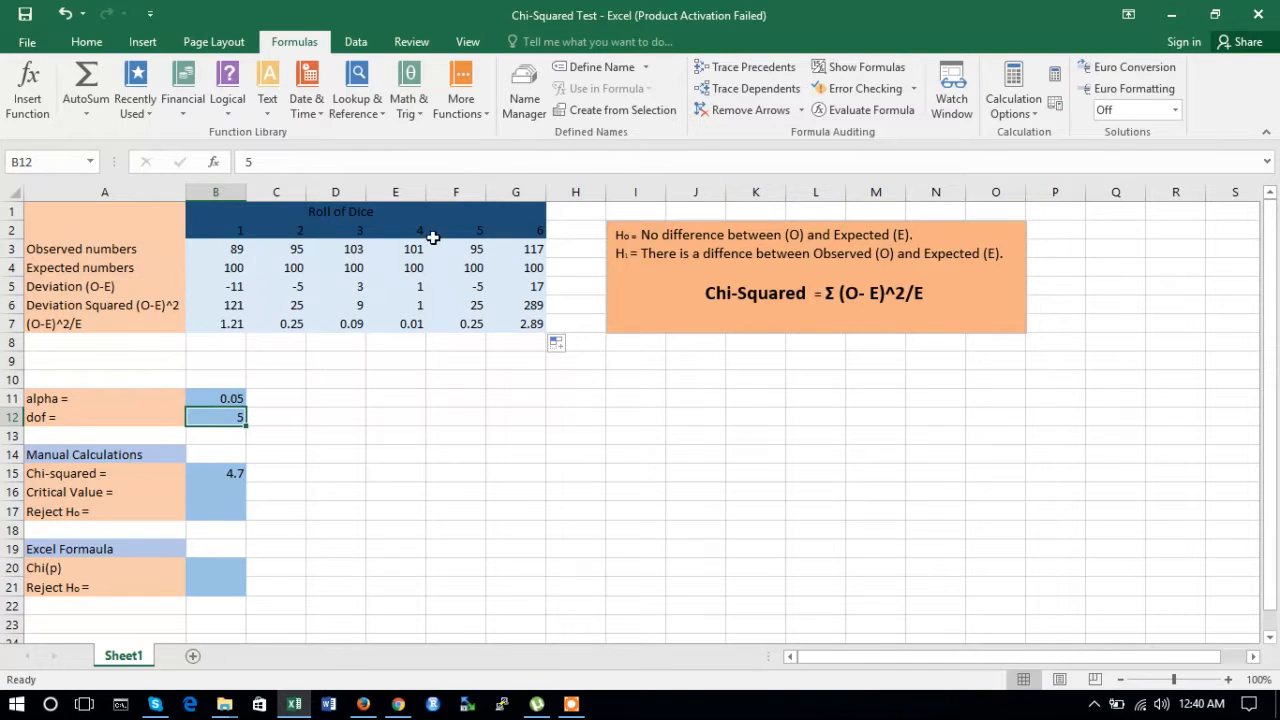
{"action": "left_click", "coordinate": [527, 250]}
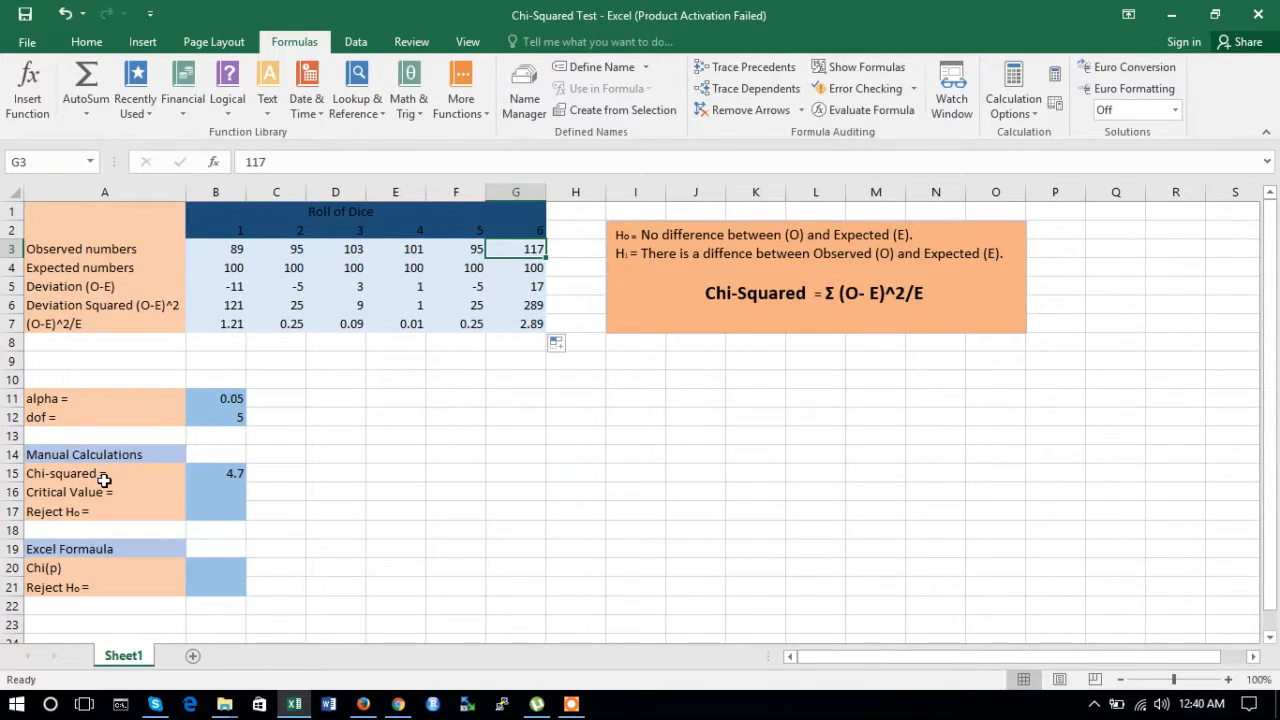
Step: Clear B15 and re-enter the chi-squared statistic as =SUM(B7+C7+D7+E7+F7+G7)
{"action": "left_click", "coordinate": [215, 474]}
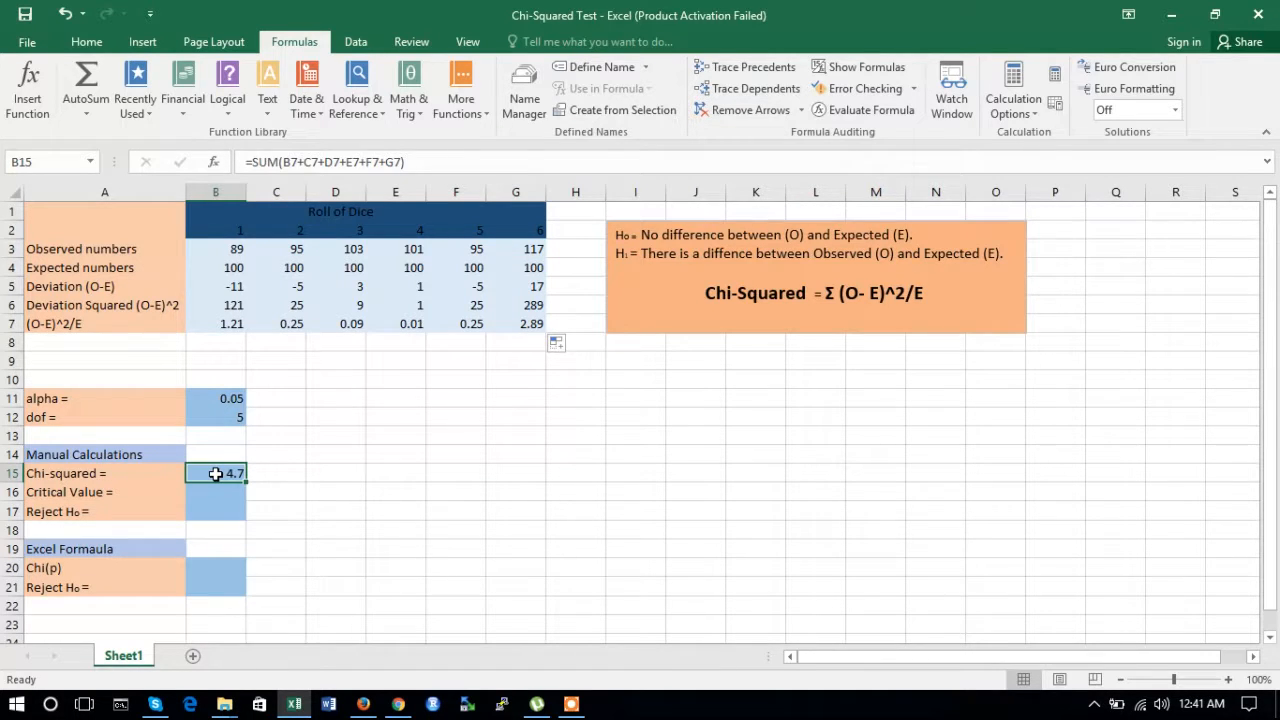
{"action": "key", "text": "Delete"}
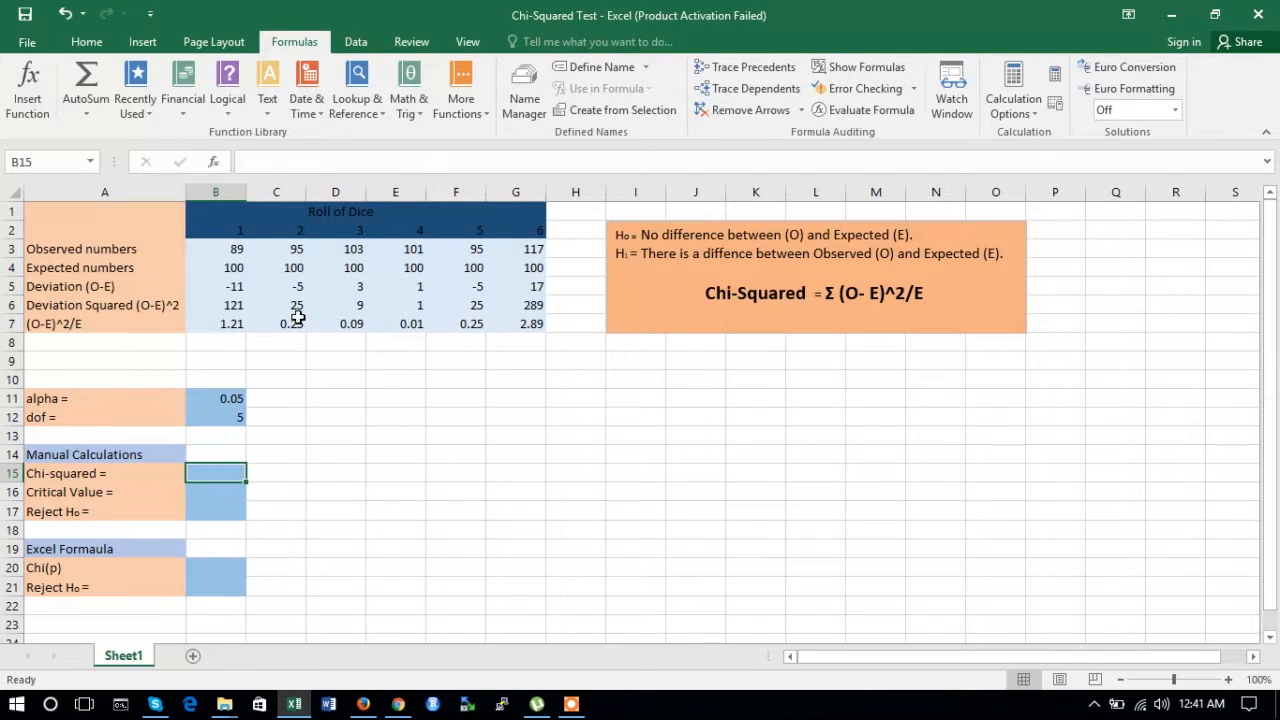
{"action": "type", "text": "="}
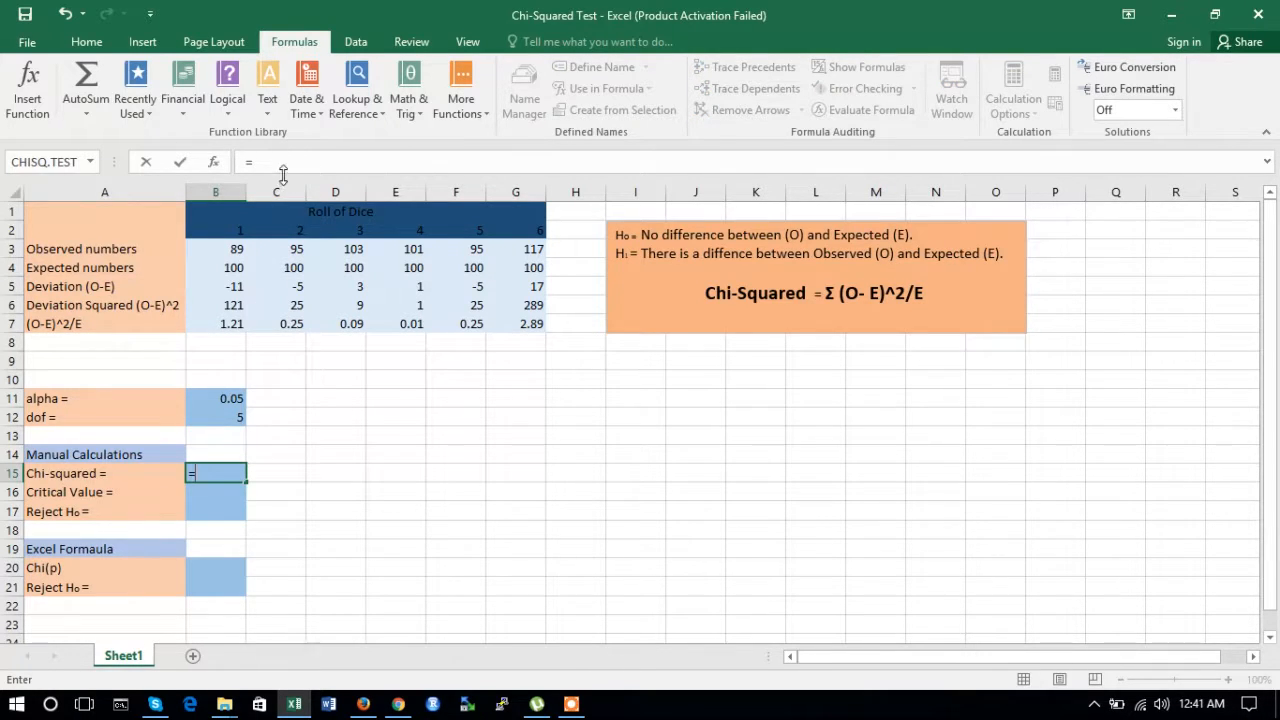
{"action": "type", "text": "SUM"}
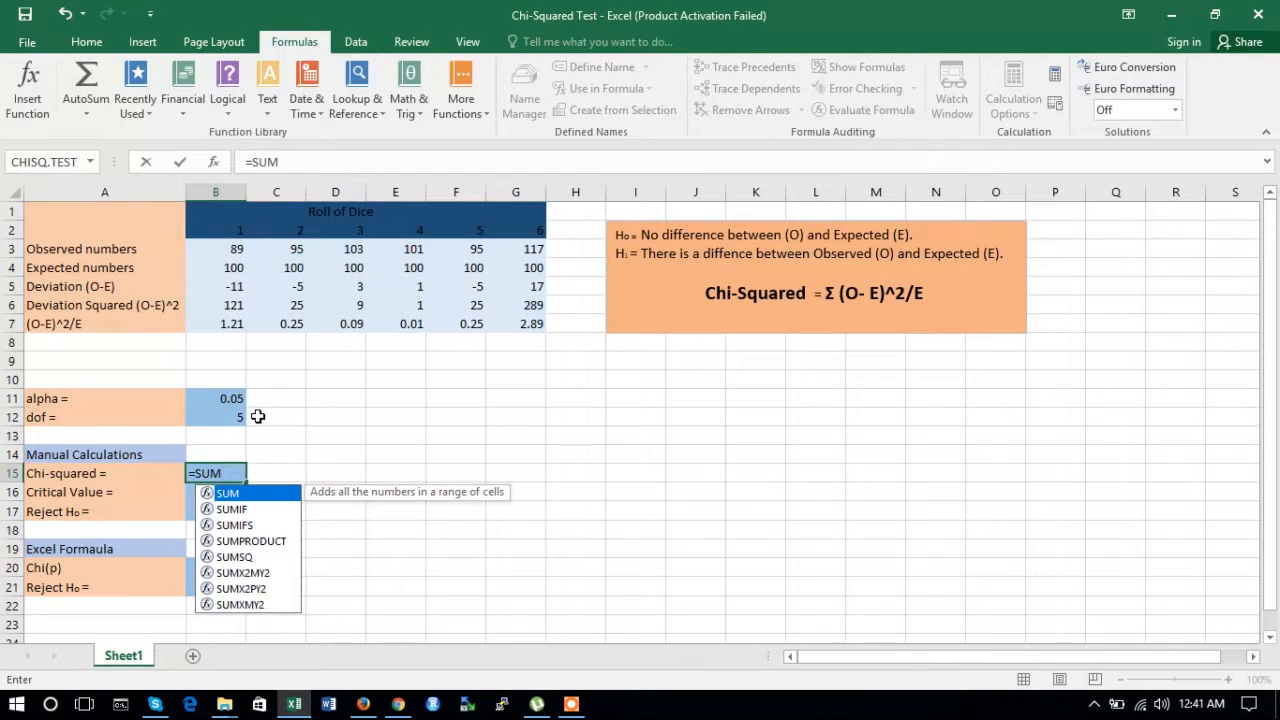
{"action": "type", "text": "("}
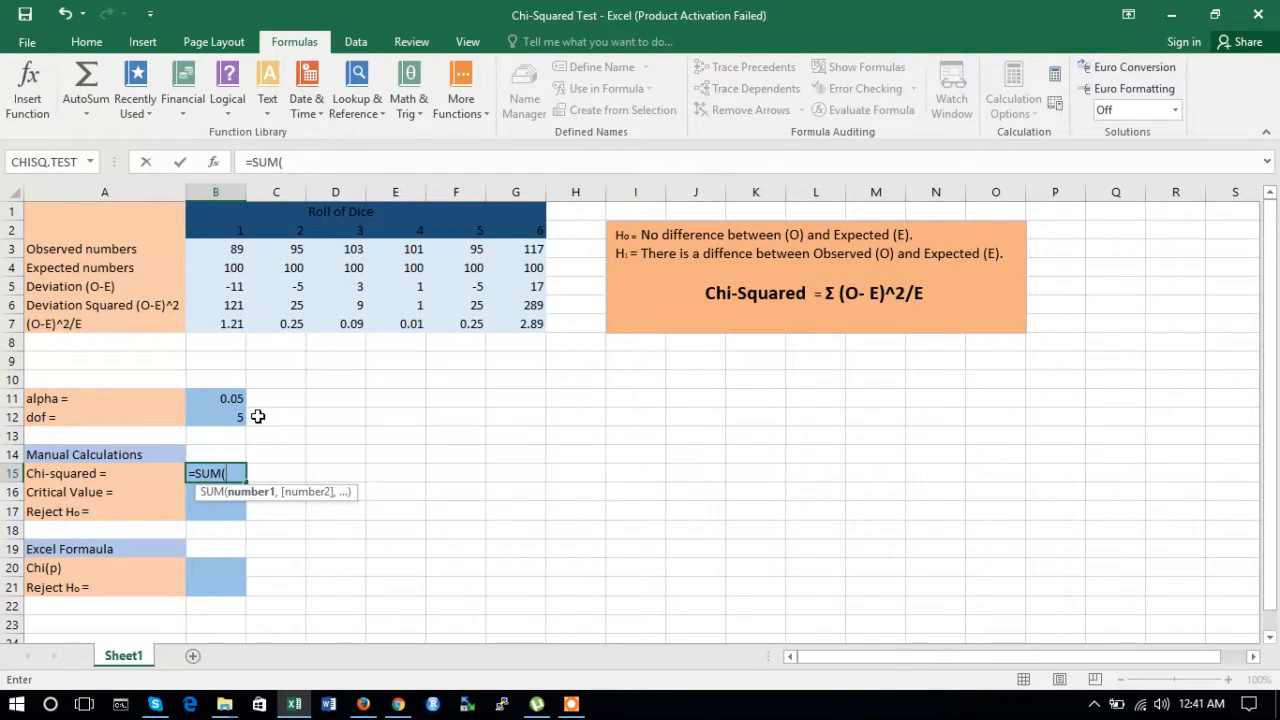
{"action": "left_click", "coordinate": [228, 322]}
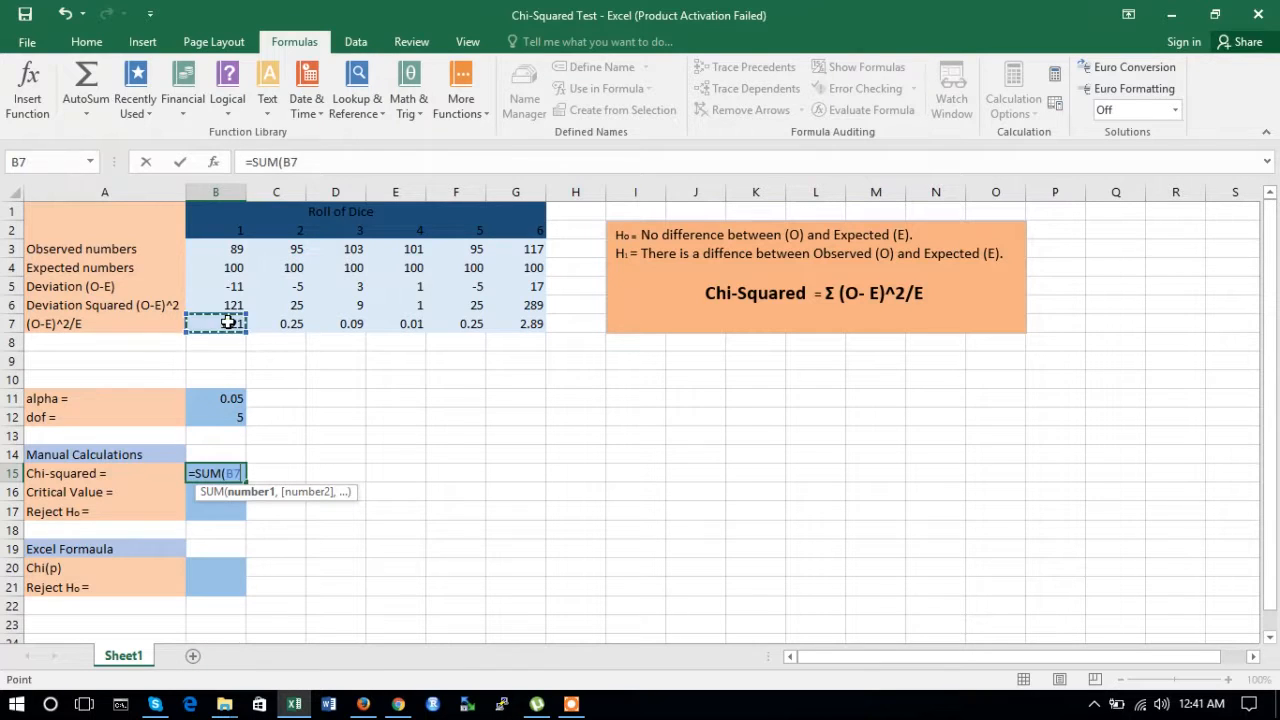
{"action": "type", "text": "+"}
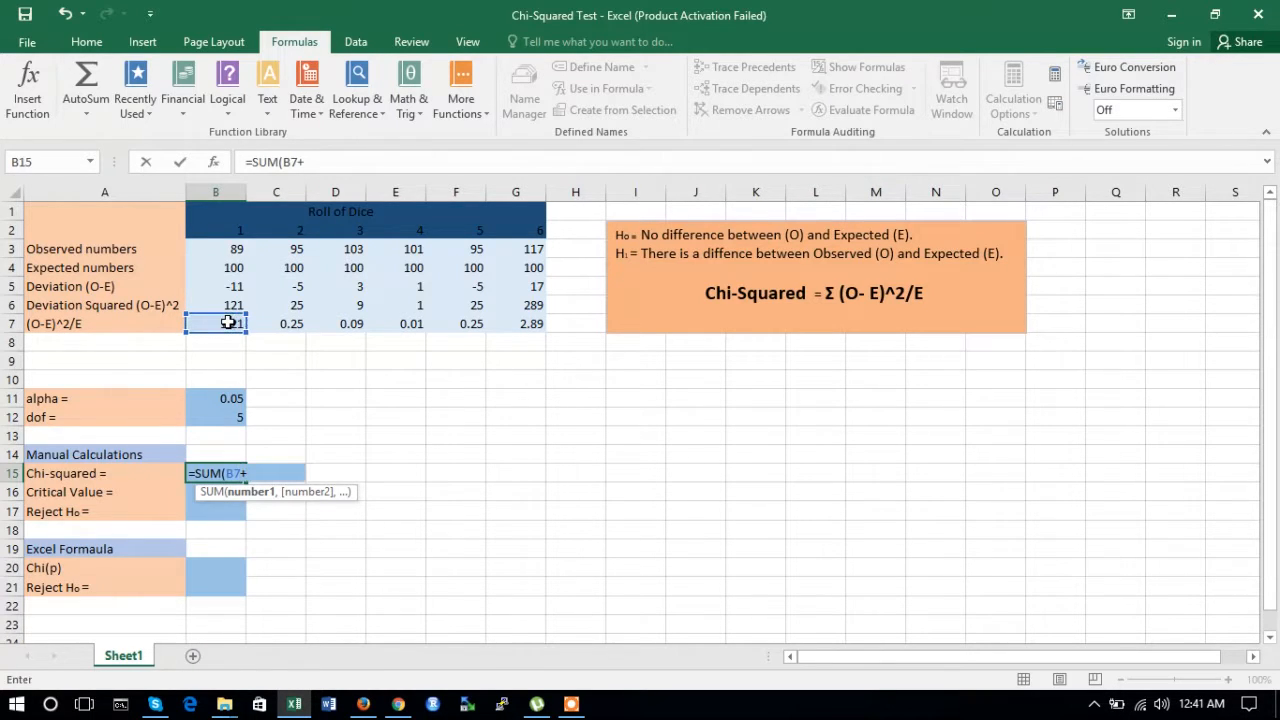
{"action": "left_click", "coordinate": [288, 323]}
{"action": "type", "text": "+"}
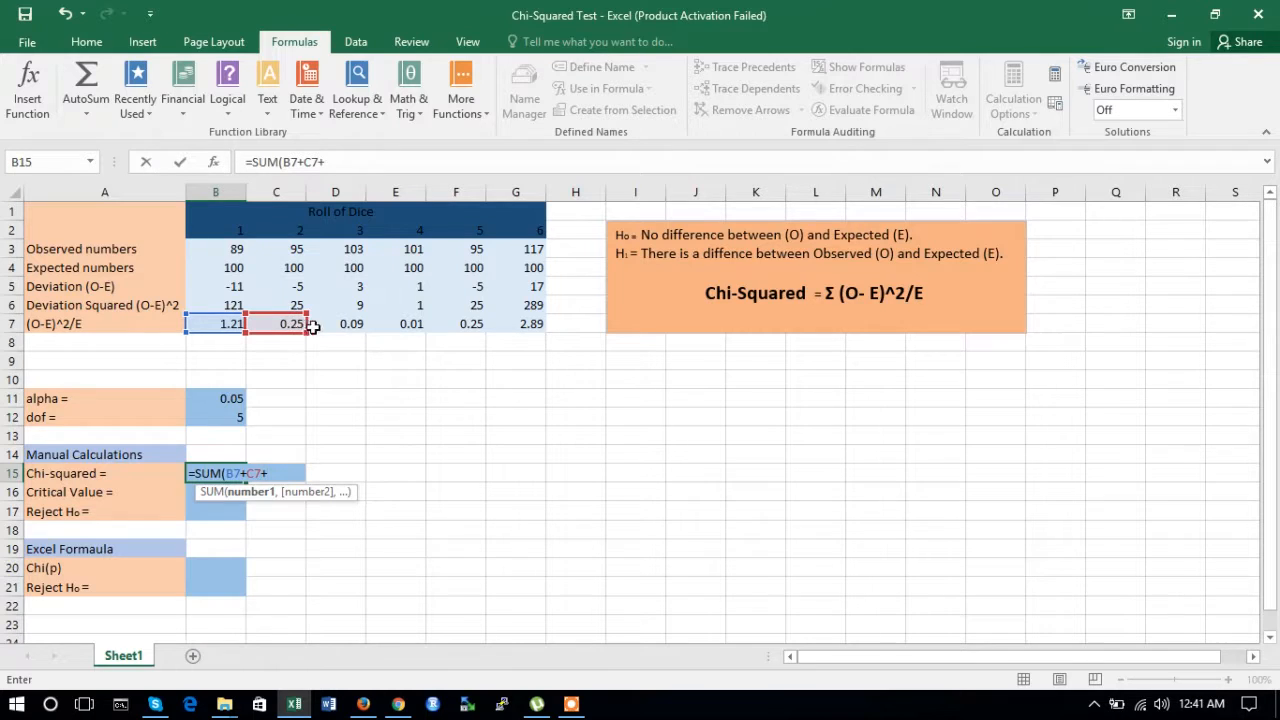
{"action": "left_click", "coordinate": [338, 323]}
{"action": "type", "text": "+"}
{"action": "left_click", "coordinate": [396, 323]}
{"action": "type", "text": "+"}
{"action": "left_click", "coordinate": [452, 326]}
{"action": "type", "text": "+"}
{"action": "left_click", "coordinate": [508, 323]}
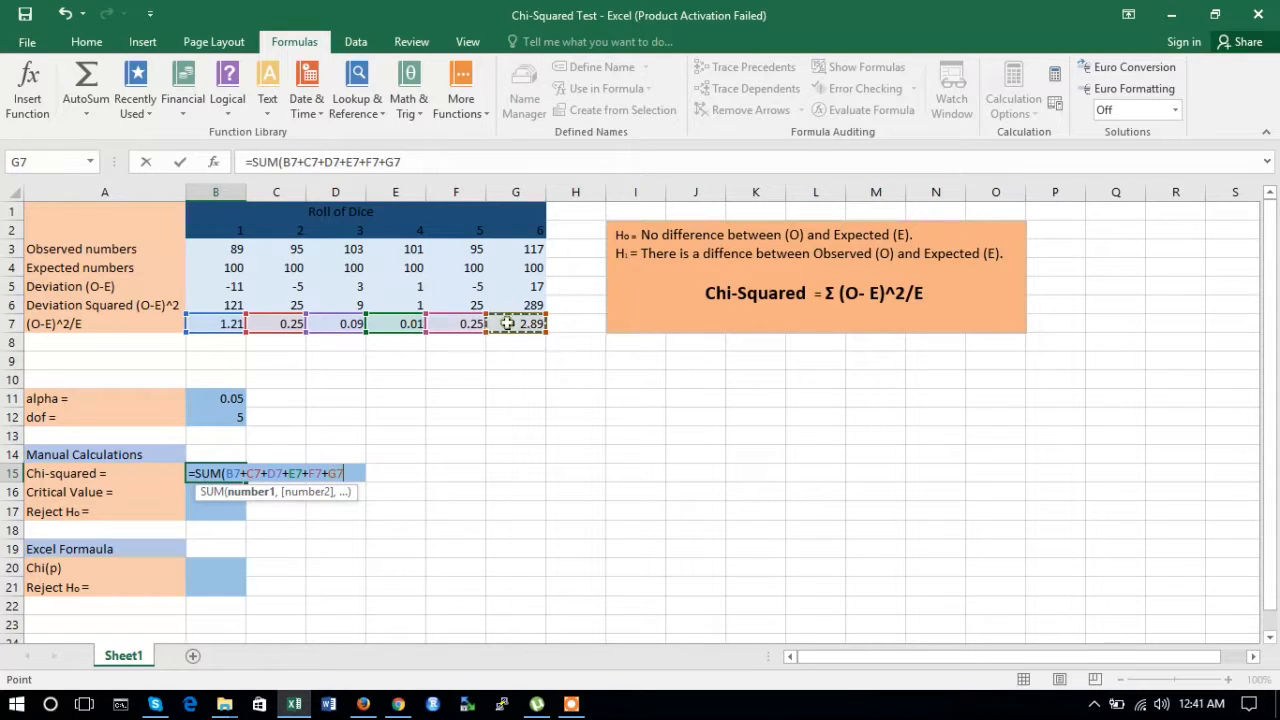
{"action": "type", "text": ")"}
{"action": "key", "text": "Return"}
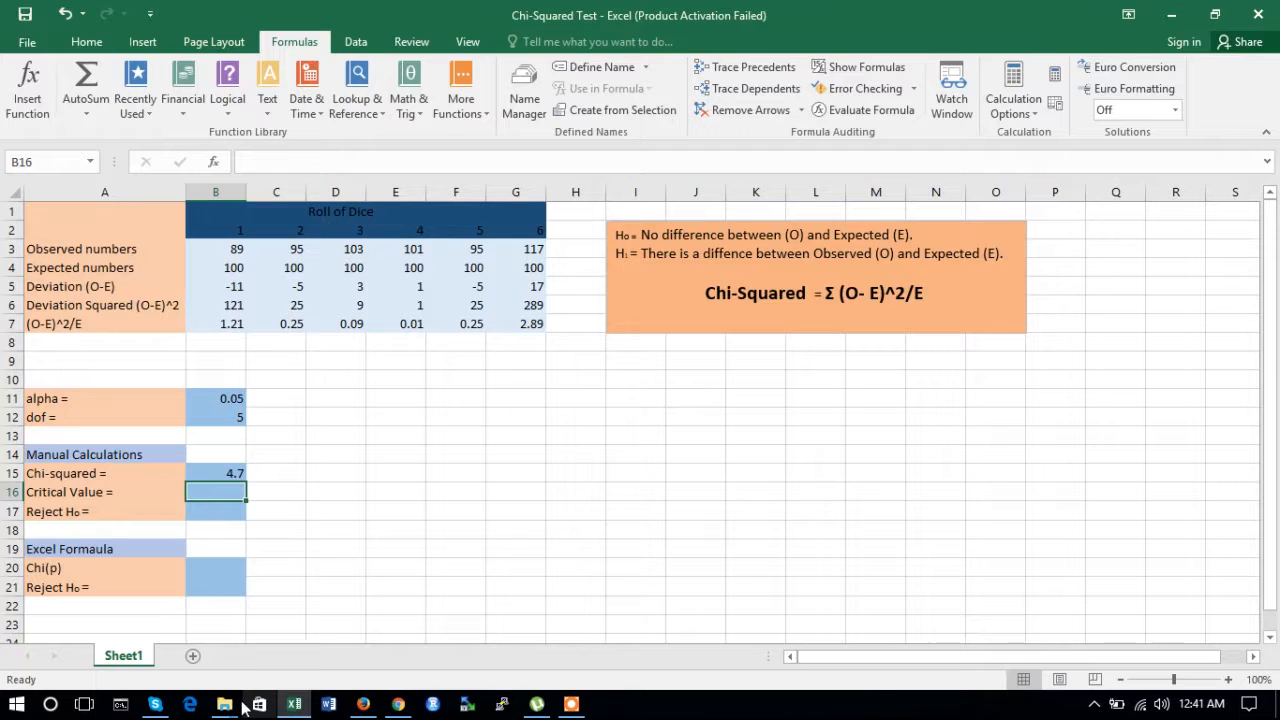
Step: Look up the chi-square critical value for 5 degrees of freedom at P = 0.05 in the online chi-square table
{"action": "left_click", "coordinate": [363, 704]}
{"action": "left_click", "coordinate": [288, 10]}
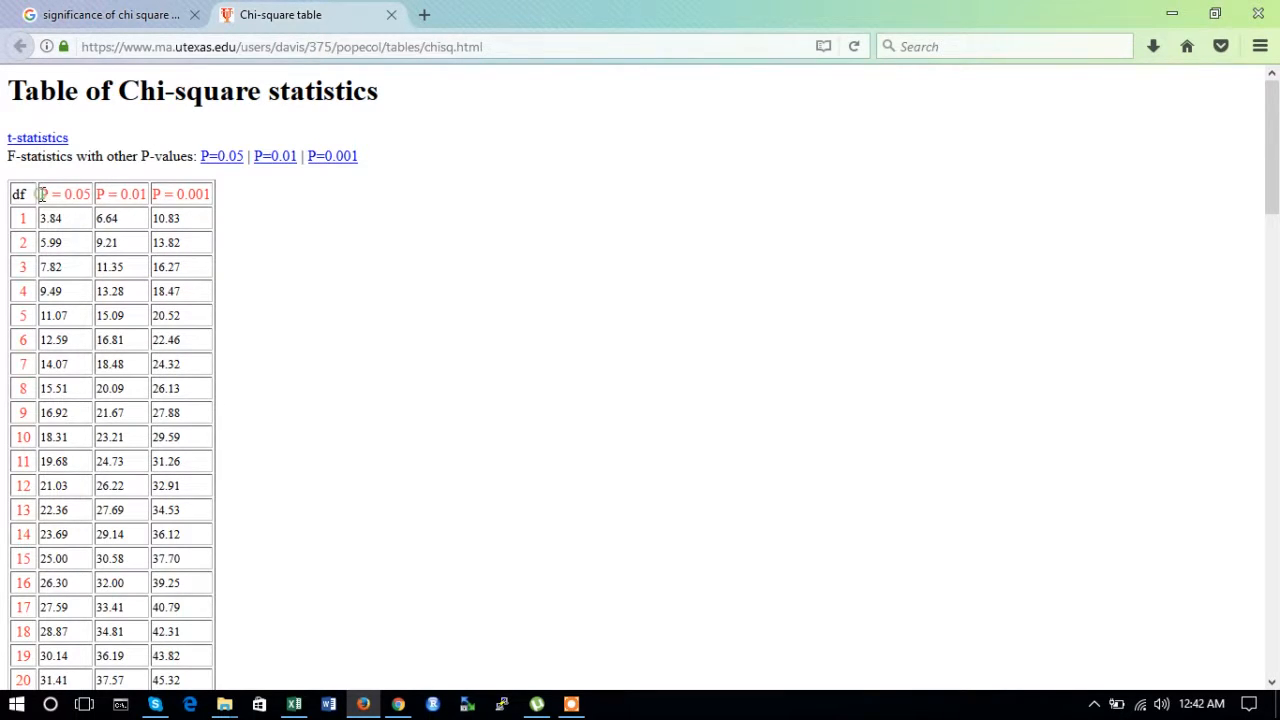
{"action": "left_click_drag", "start_coordinate": [40, 194], "coordinate": [101, 192]}
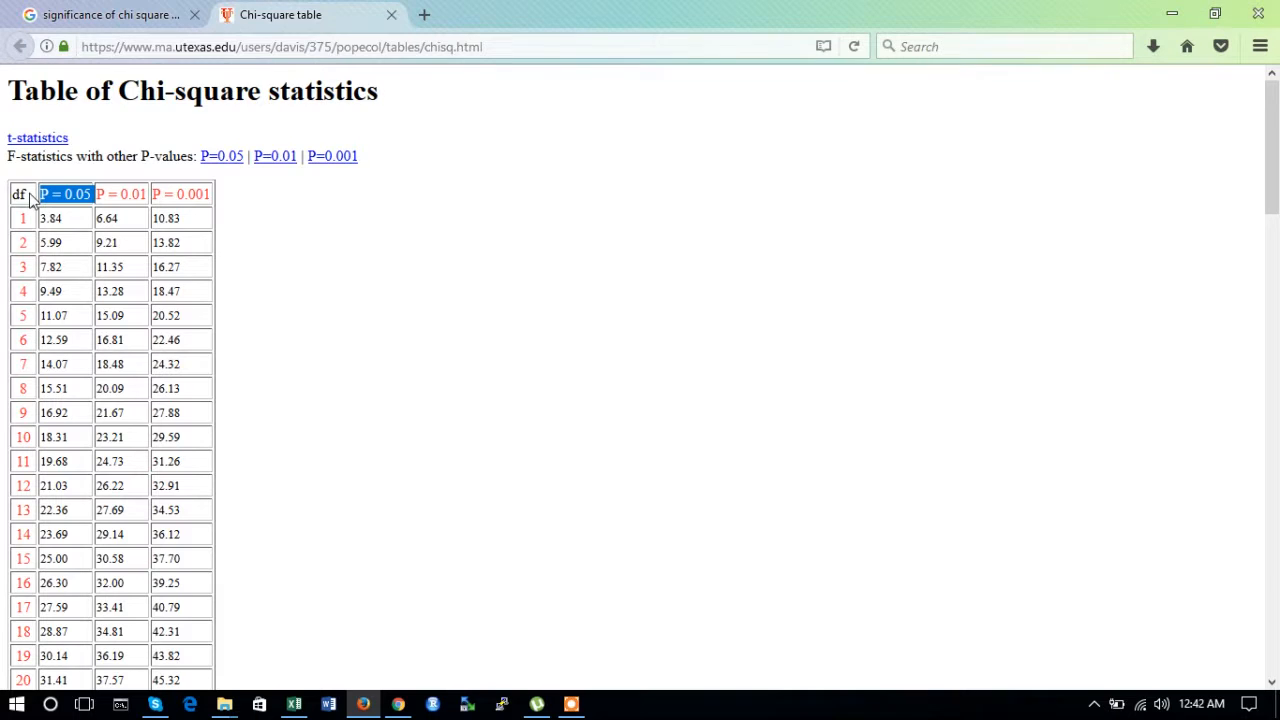
{"action": "left_click", "coordinate": [28, 324]}
{"action": "left_click_drag", "start_coordinate": [28, 324], "coordinate": [16, 324]}
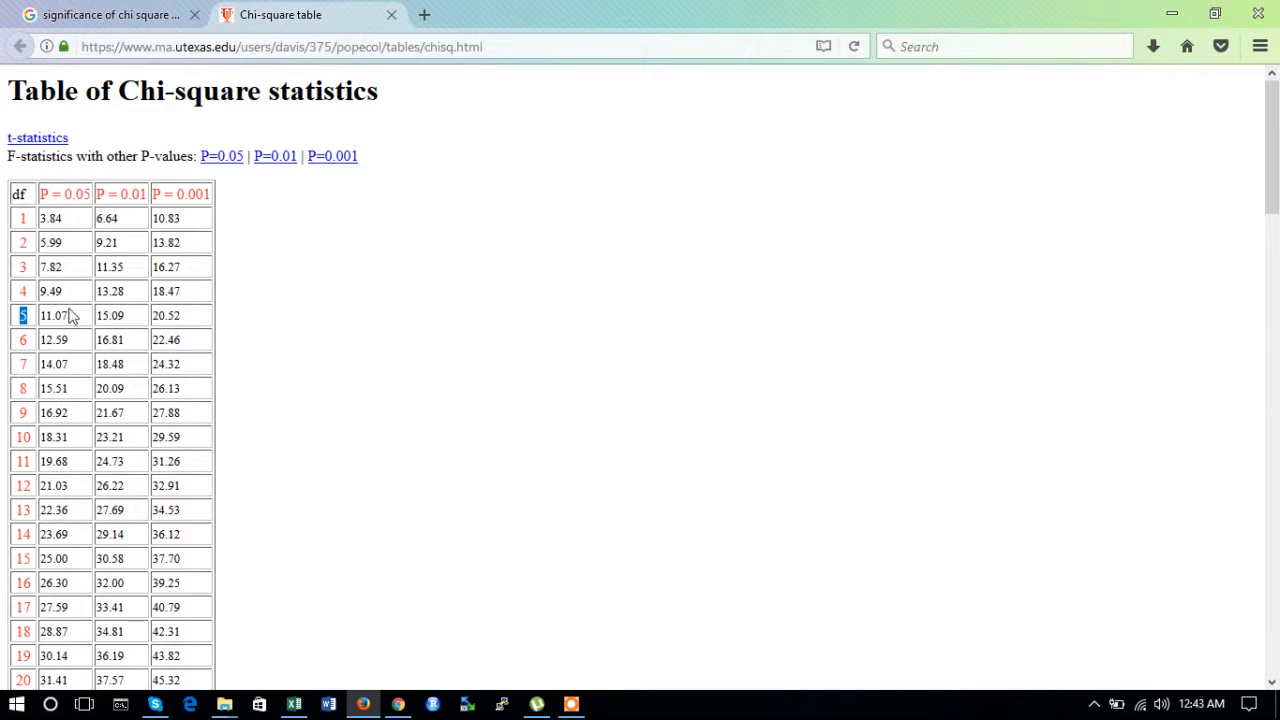
{"action": "left_click_drag", "start_coordinate": [69, 318], "coordinate": [55, 316]}
{"action": "left_click", "coordinate": [1172, 14]}
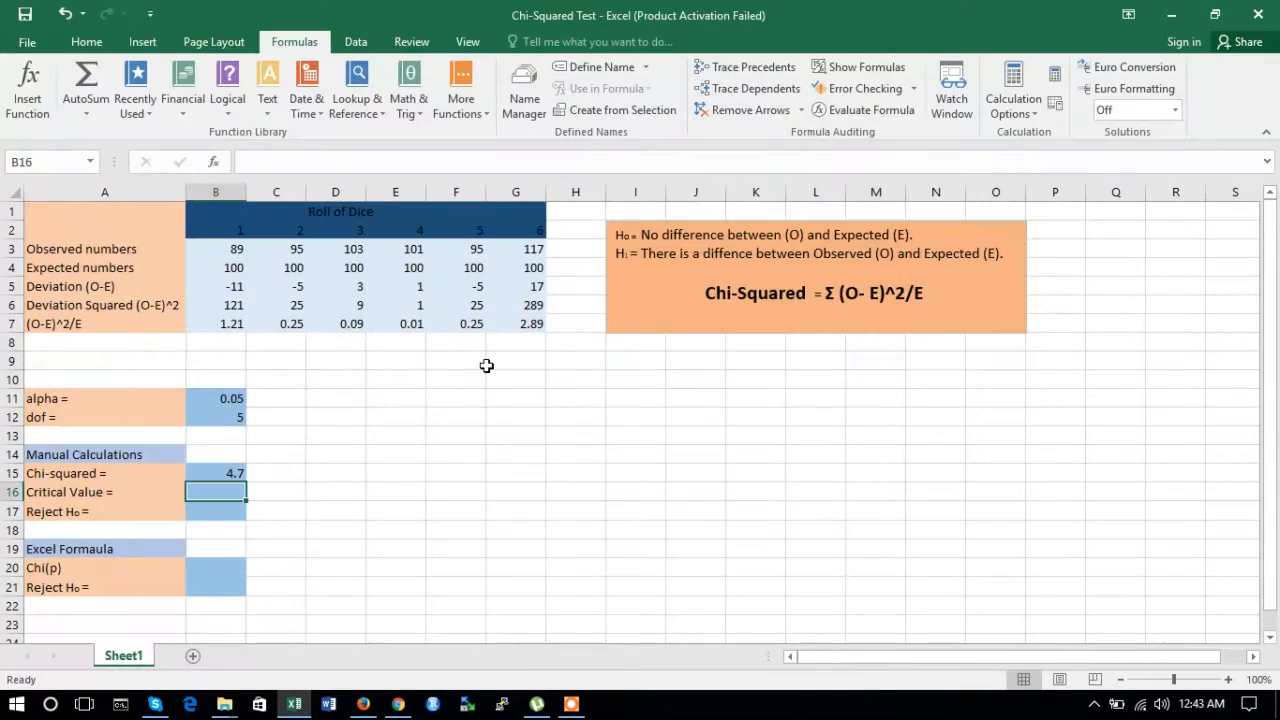
Step: Enter 11.06 as the critical value in B16 and No as the Reject H0 answer in B17
{"action": "double_click", "coordinate": [219, 490]}
{"action": "type", "text": "11.06"}
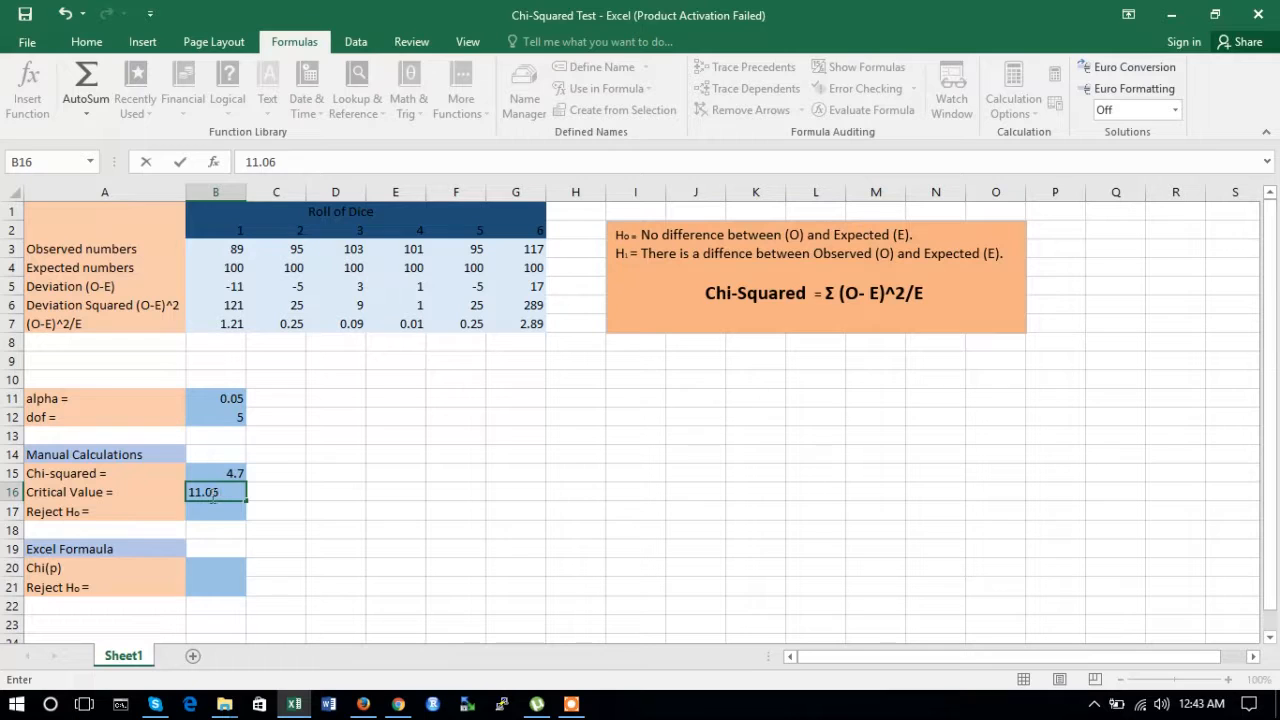
{"action": "left_click", "coordinate": [200, 511]}
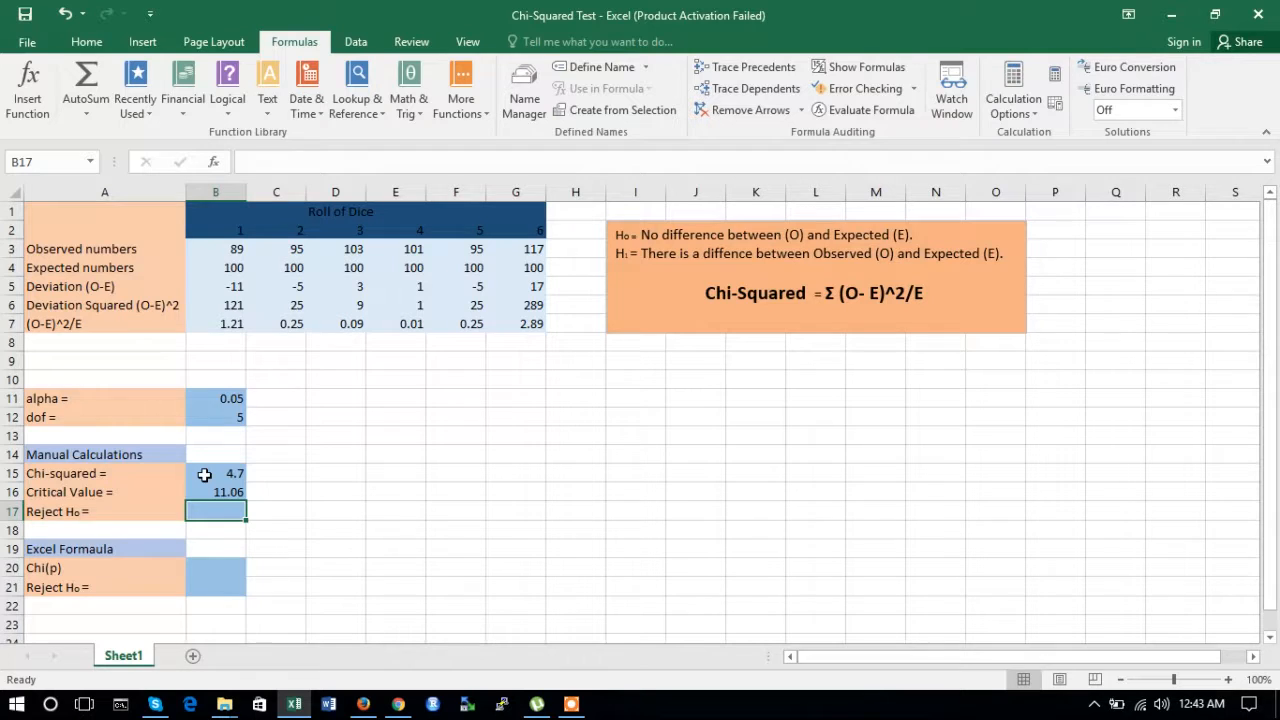
{"action": "type", "text": "No"}
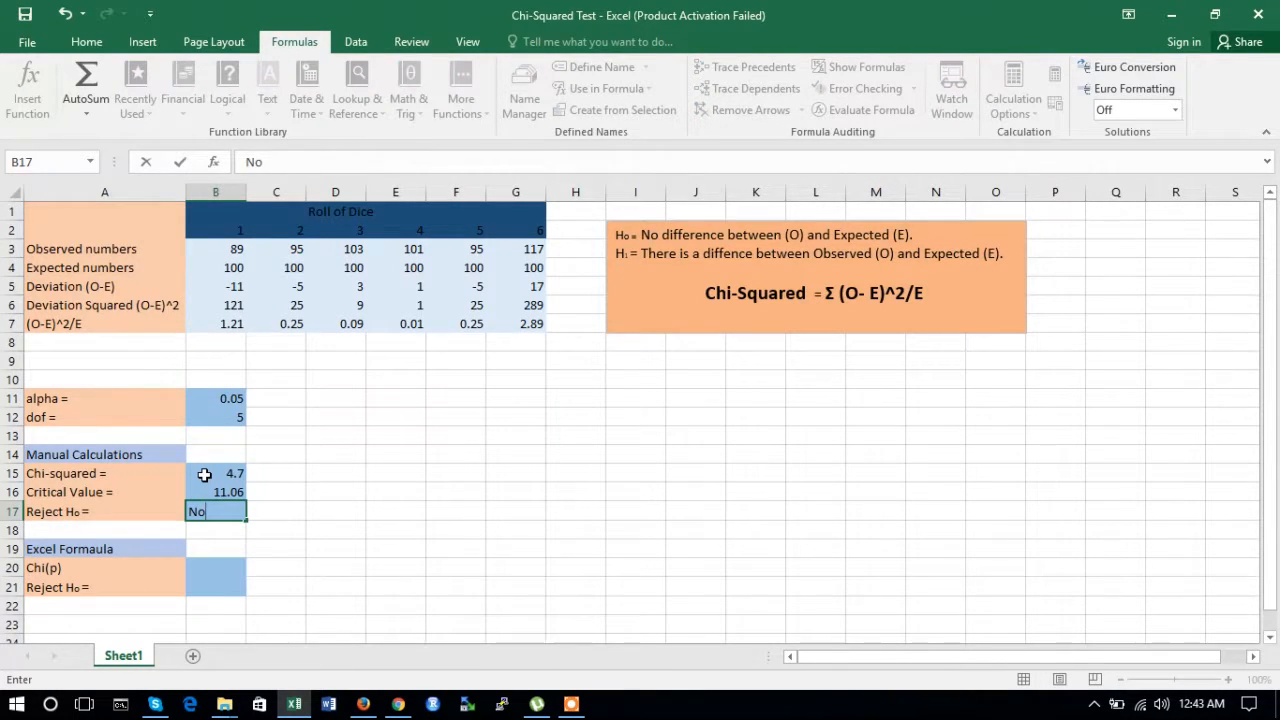
{"action": "left_click", "coordinate": [211, 567]}
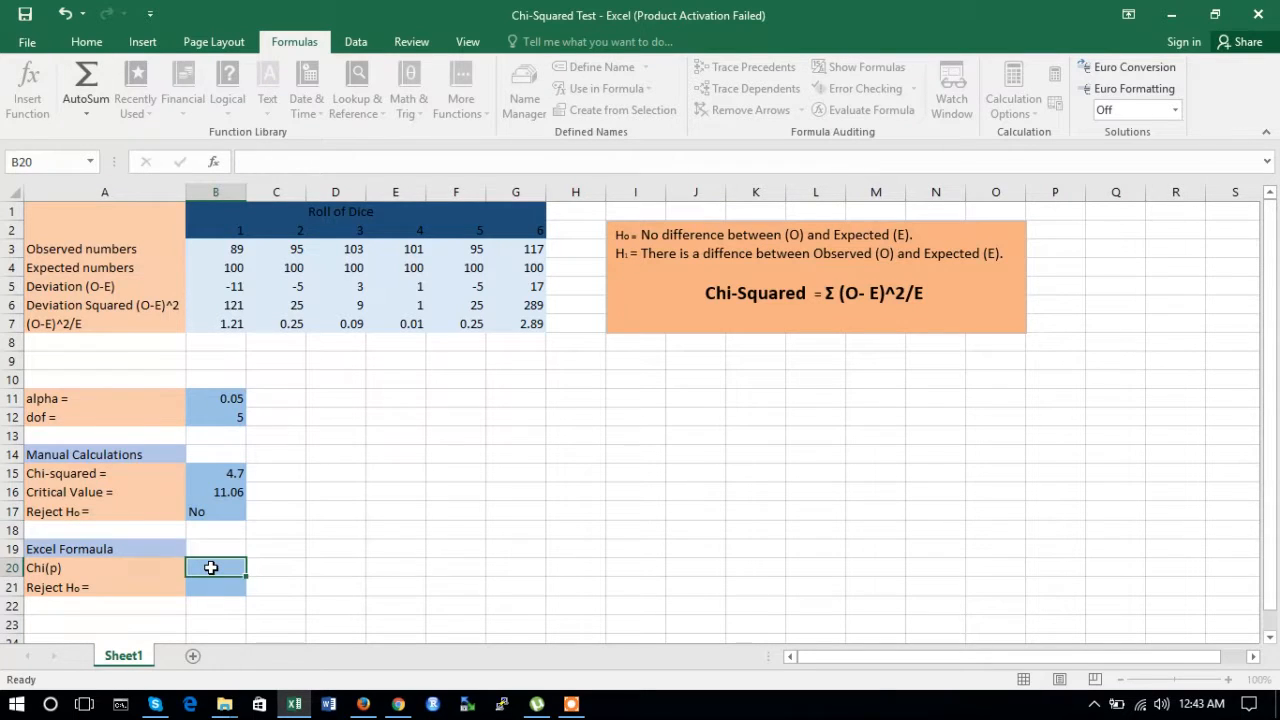
Step: Correct the A19 label from "Excel Formaula" to "Excel Formula"
{"action": "double_click", "coordinate": [88, 549]}
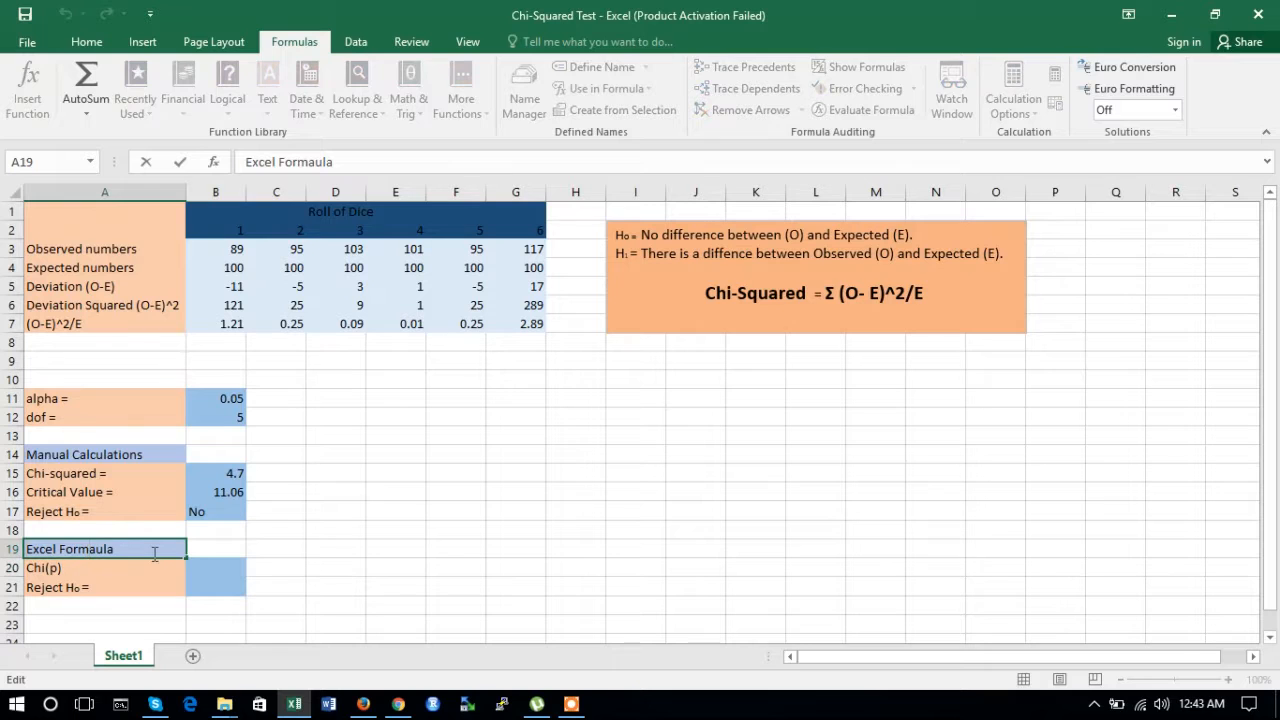
{"action": "key", "text": "Delete"}
{"action": "left_click", "coordinate": [295, 575]}
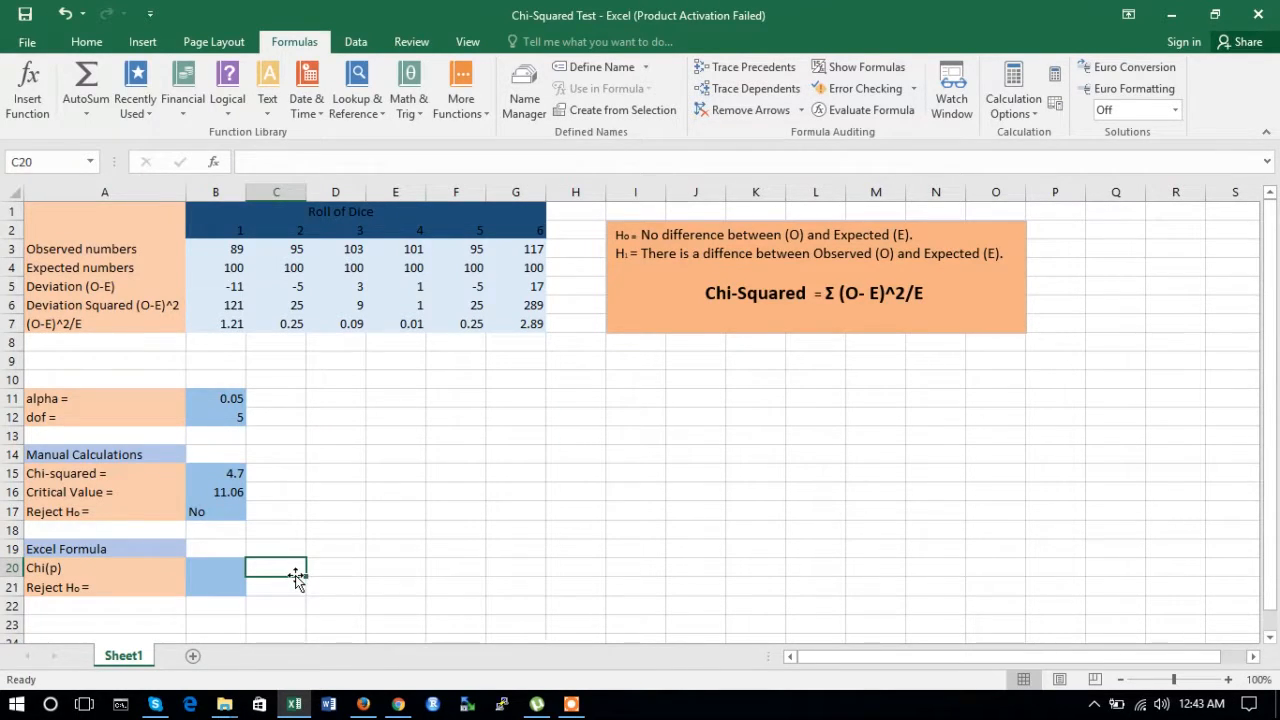
Step: Insert CHISQ.TEST in B20 with actual range B3:G3 and expected range B4:G4
{"action": "left_click", "coordinate": [194, 569]}
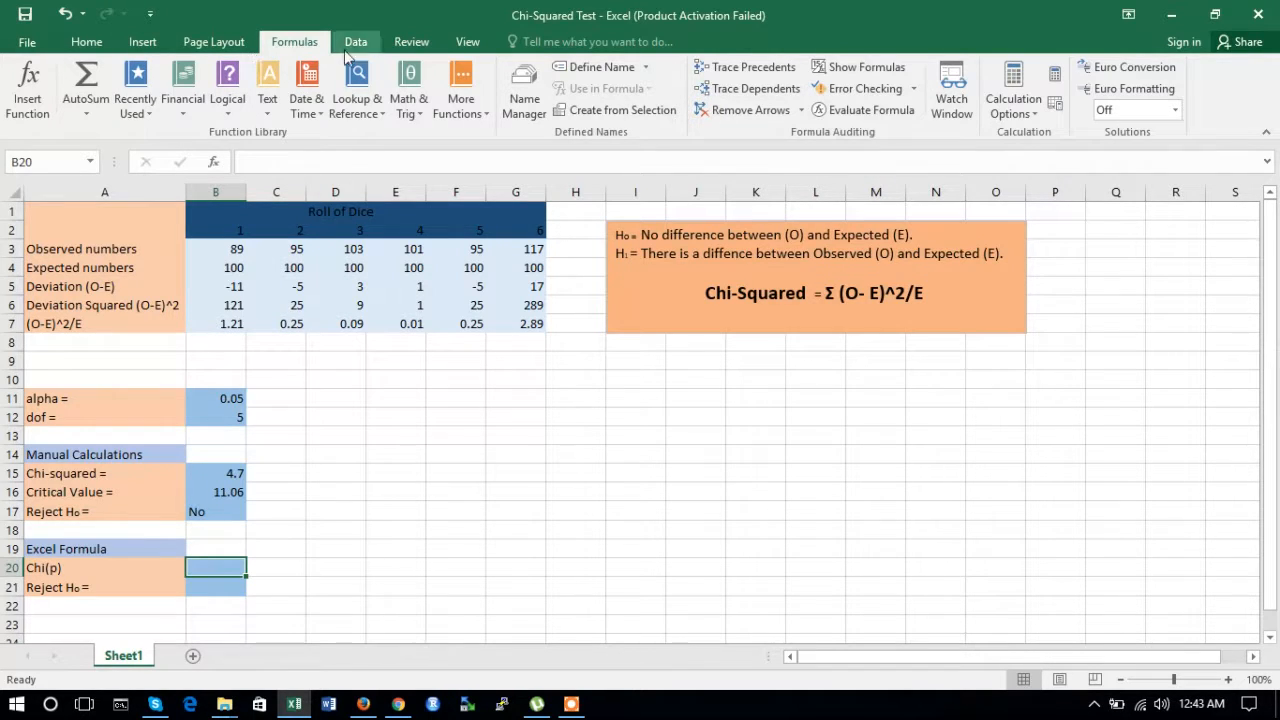
{"action": "left_click", "coordinate": [487, 115]}
{"action": "mouse_move", "coordinate": [495, 132]}
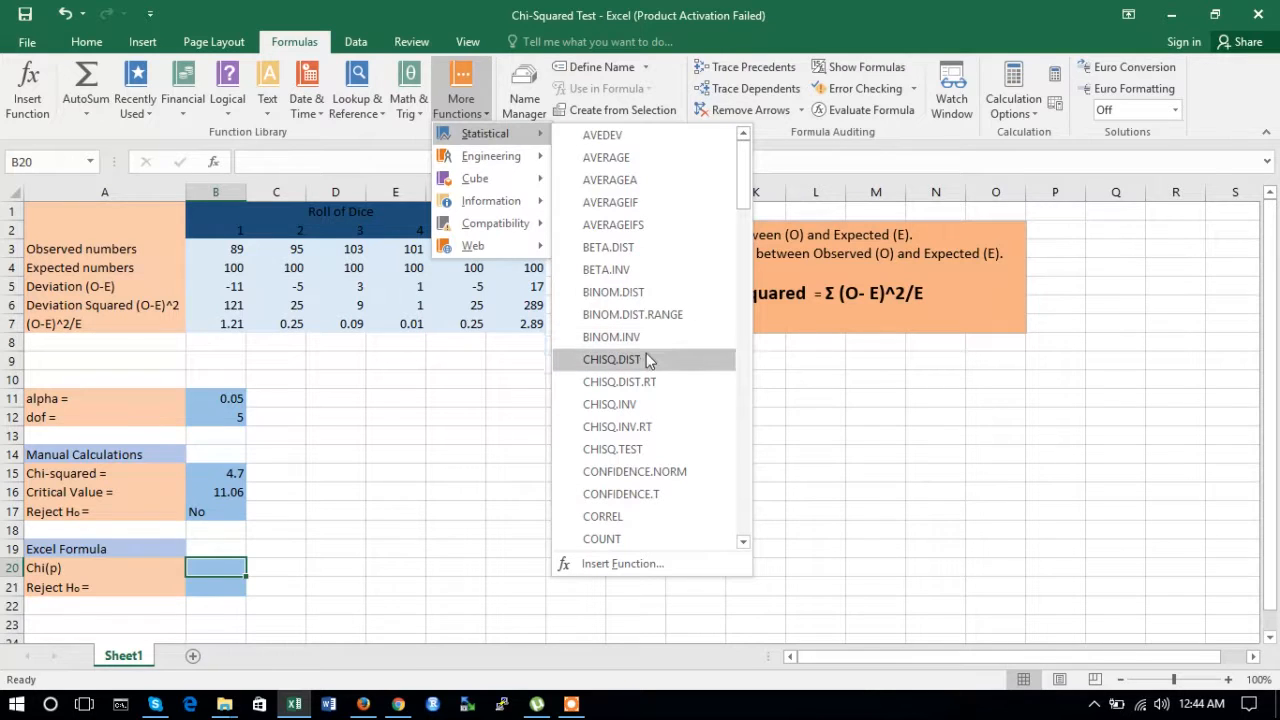
{"action": "left_click", "coordinate": [641, 452]}
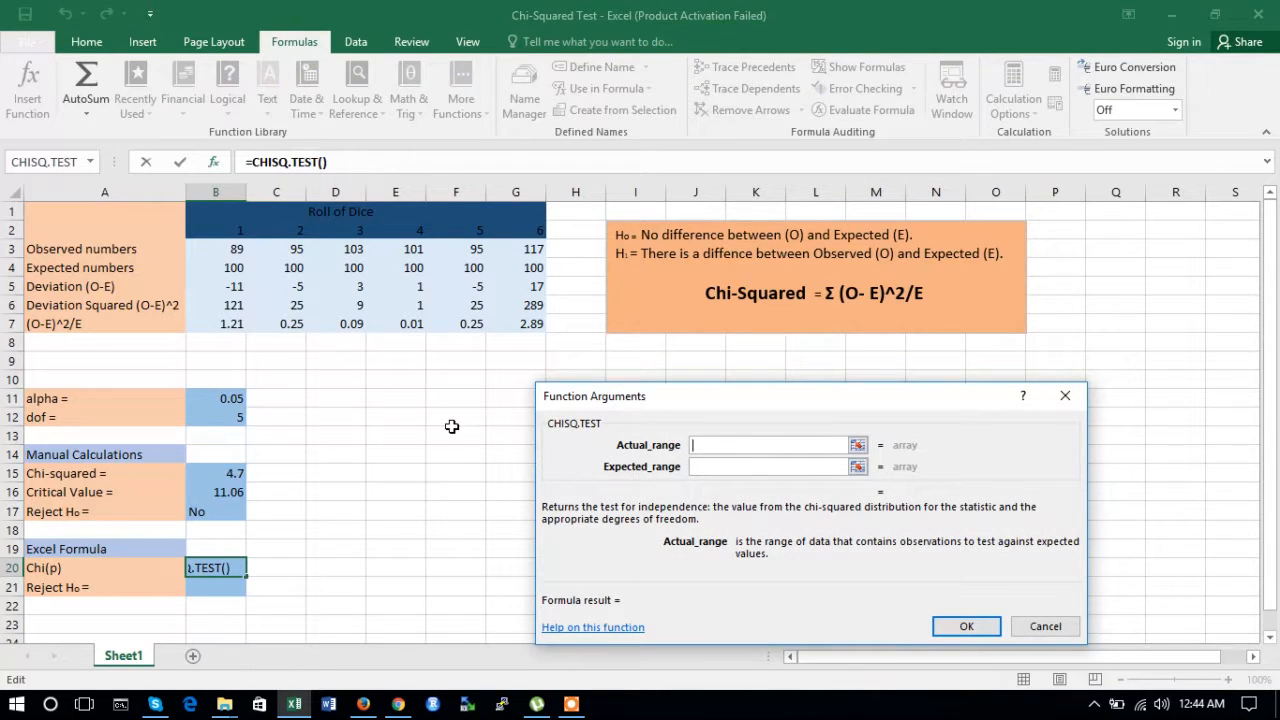
{"action": "left_click", "coordinate": [230, 252]}
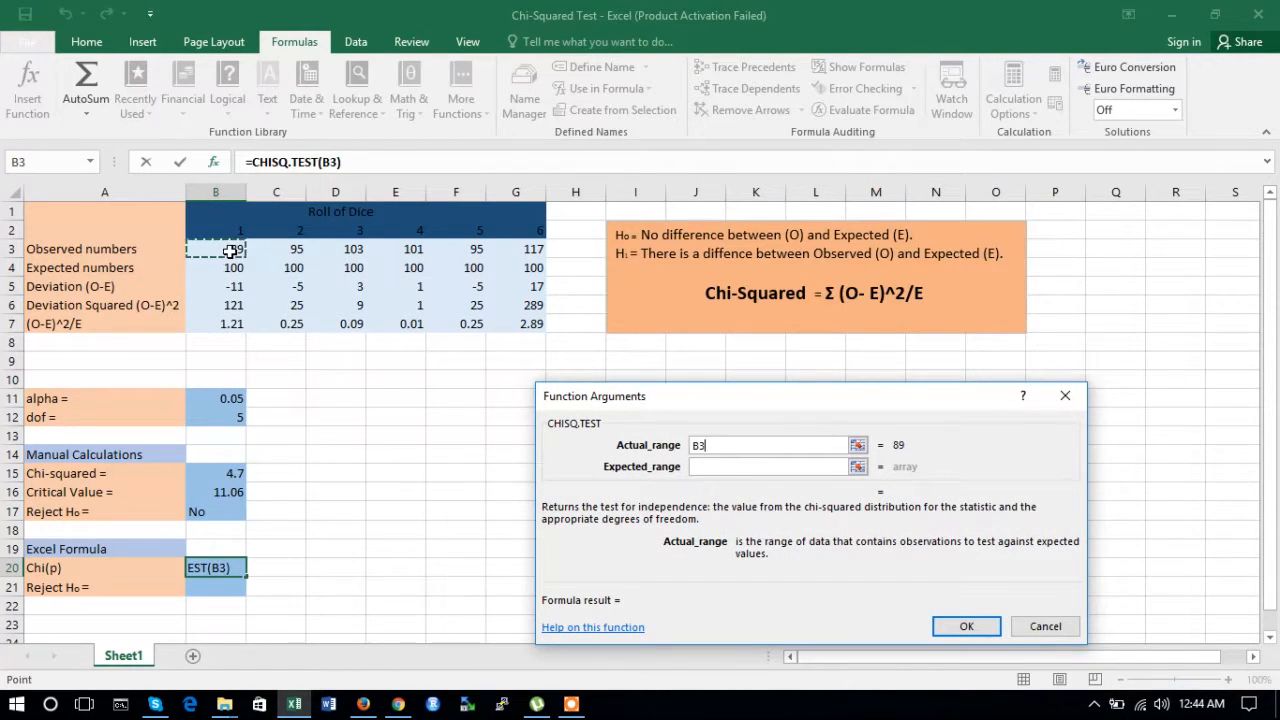
{"action": "key", "text": "shift+Right"}
{"action": "key", "text": "shift+Right"}
{"action": "key", "text": "shift+Right"}
{"action": "key", "text": "shift+Right"}
{"action": "key", "text": "shift+Right"}
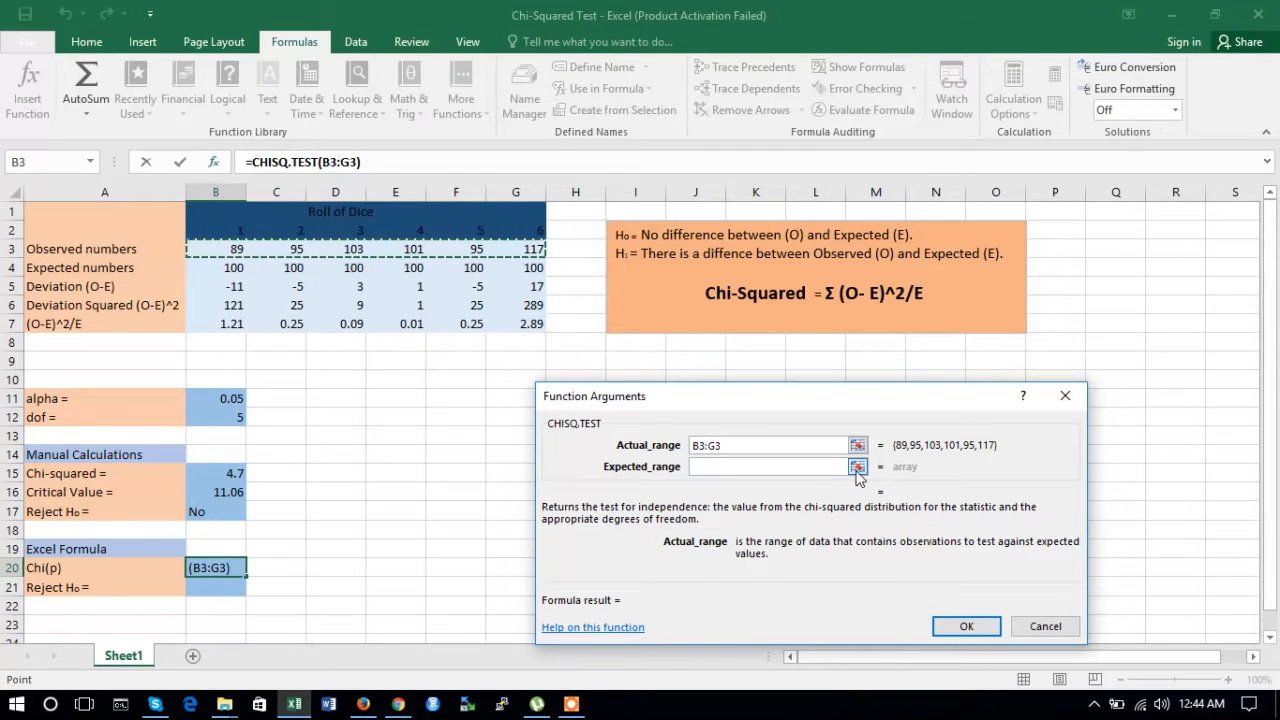
{"action": "left_click", "coordinate": [856, 467]}
{"action": "left_click", "coordinate": [230, 268]}
{"action": "key", "text": "shift+Right"}
{"action": "key", "text": "shift+Right"}
{"action": "key", "text": "shift+Right"}
{"action": "key", "text": "shift+Right"}
{"action": "key", "text": "shift+Right"}
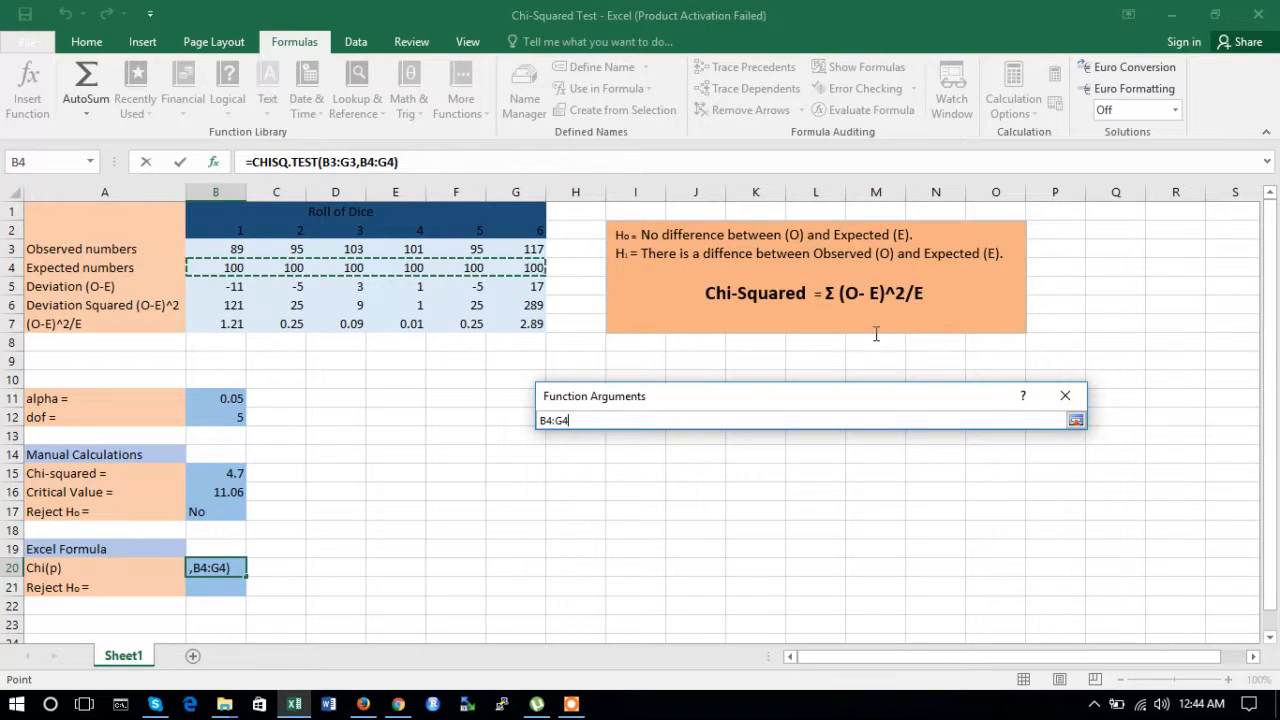
{"action": "left_click", "coordinate": [1076, 420]}
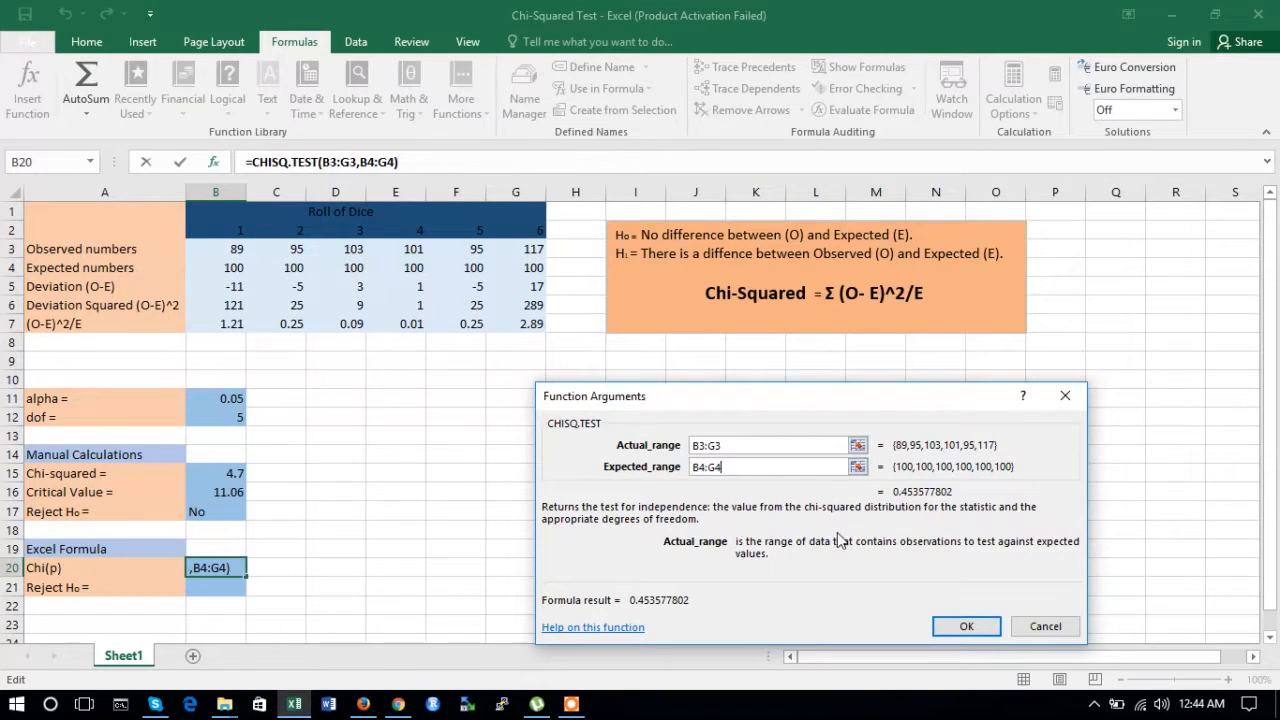
{"action": "left_click", "coordinate": [955, 630]}
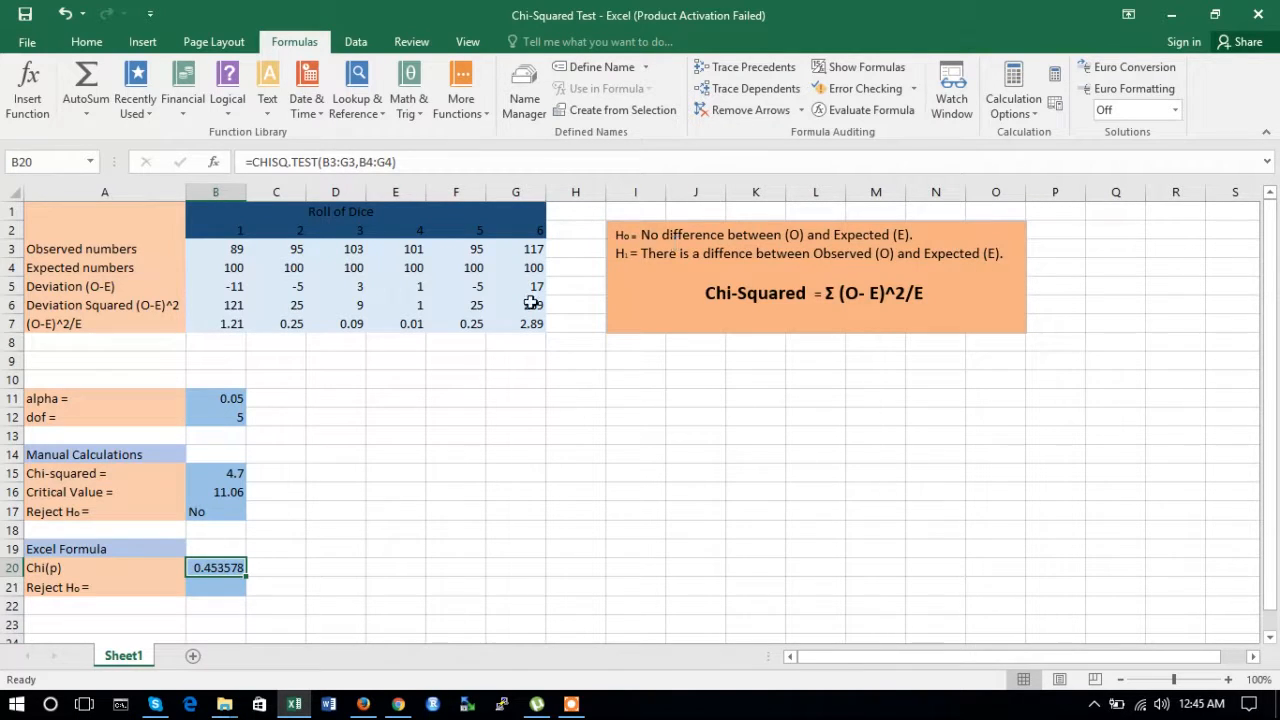
Step: Enter No as the Reject H0 answer in B21 under the Excel formula section
{"action": "left_click", "coordinate": [202, 584]}
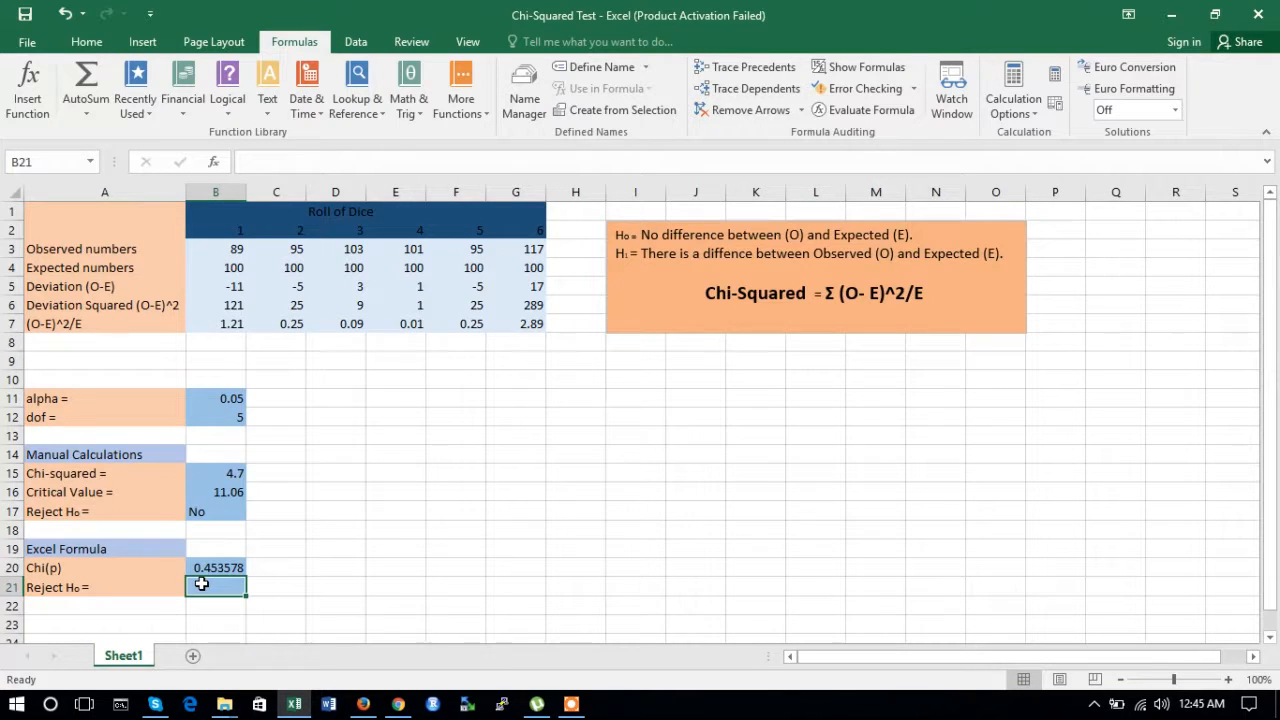
{"action": "type", "text": "No"}
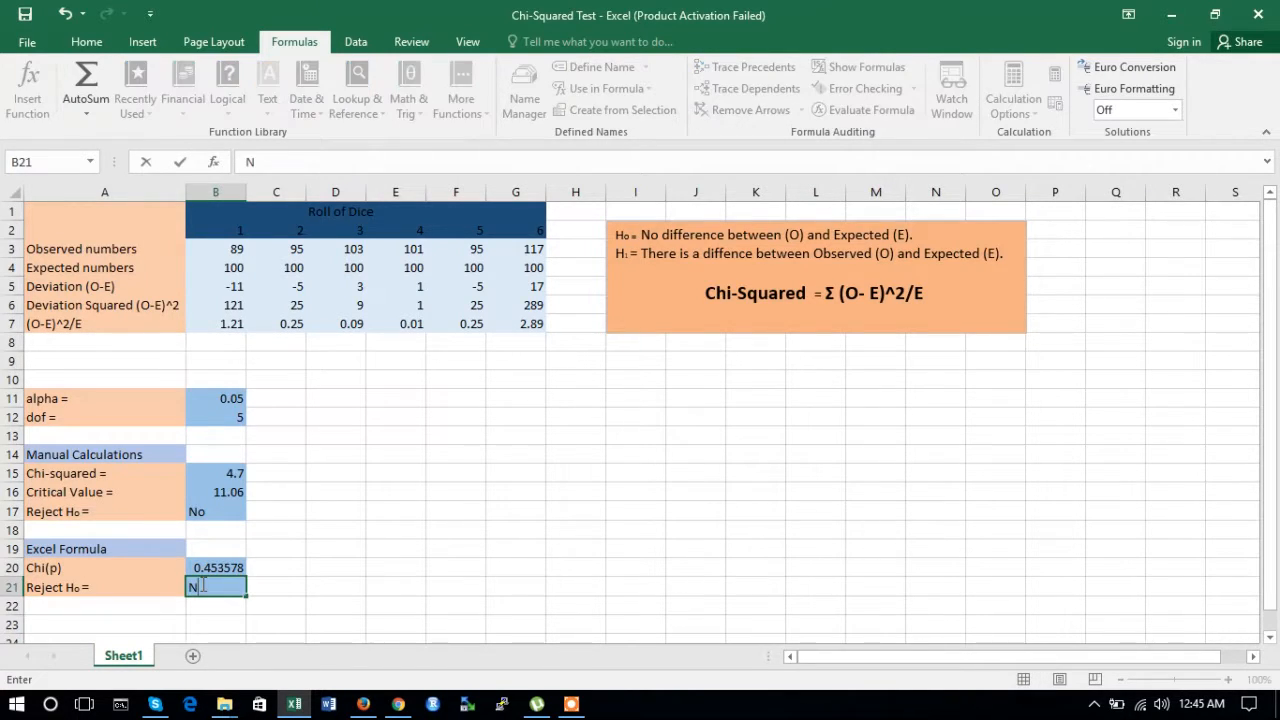
{"action": "left_click", "coordinate": [287, 581]}
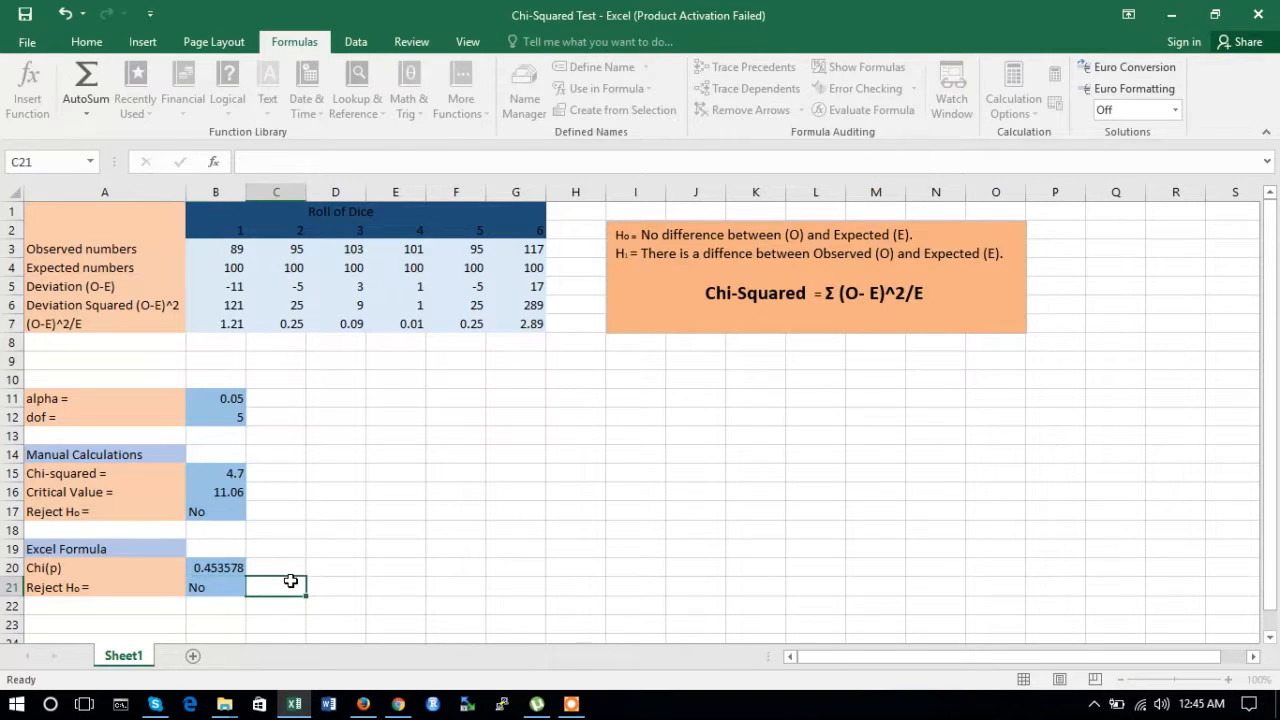